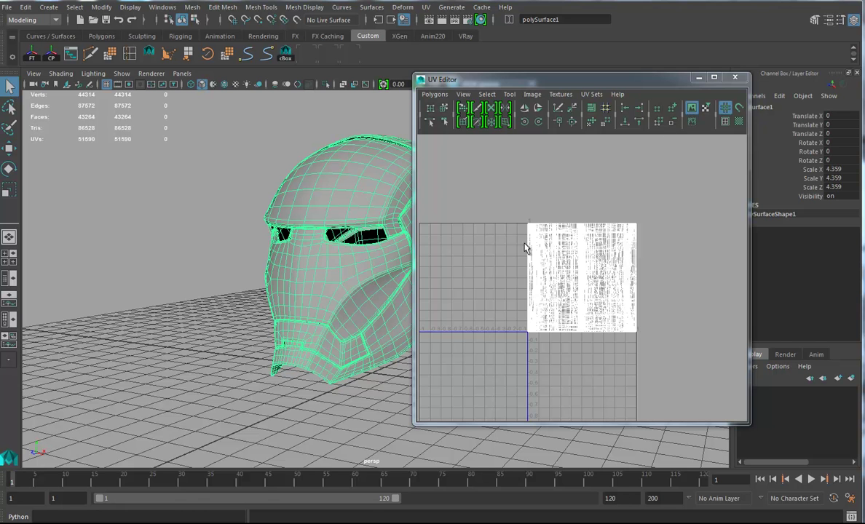
Step: Project new UVs onto the helmet mesh from the current camera view
right_click_drag(529, 258, 680, 258, "alt")
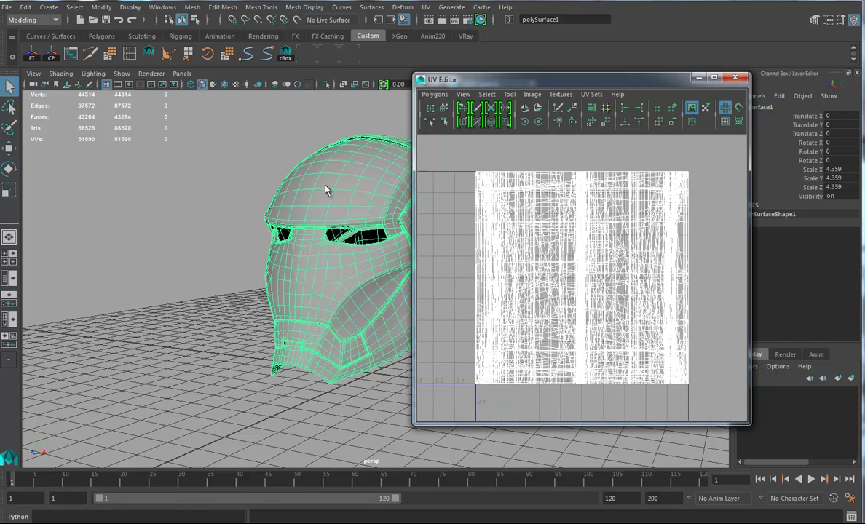
left_click_drag(245, 212, 345, 257, "alt")
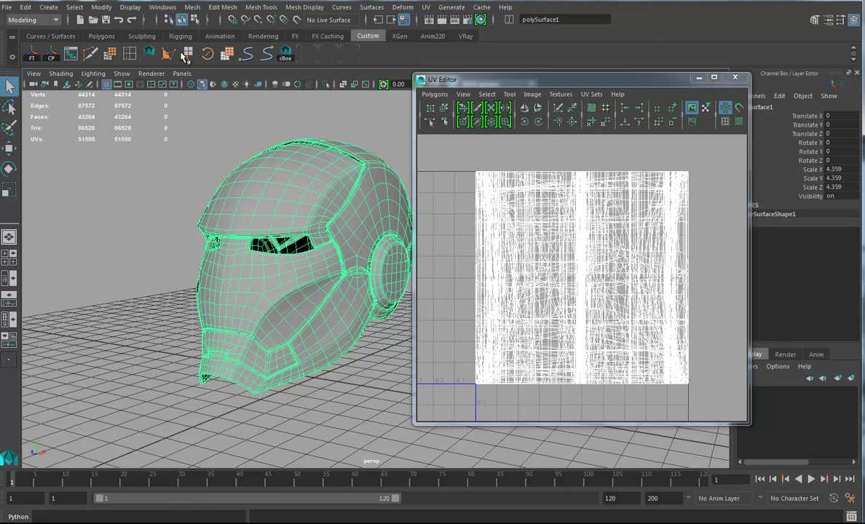
left_click(303, 7)
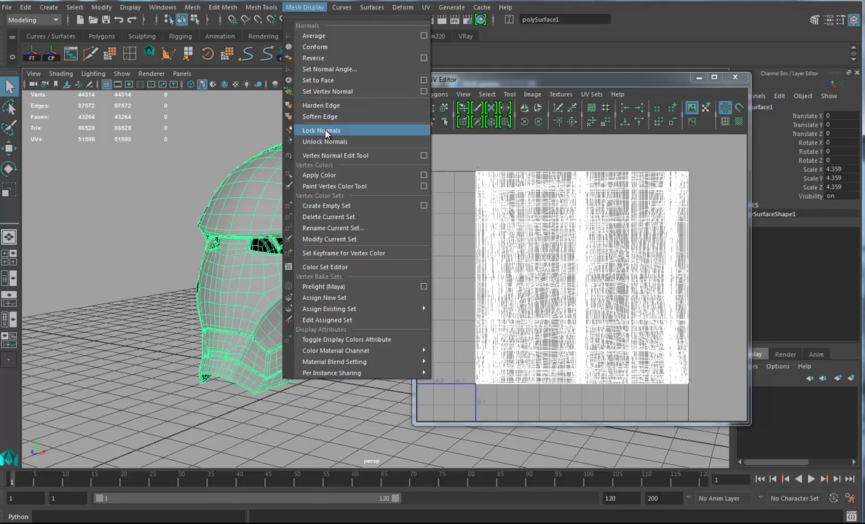
left_click(347, 12)
left_click(342, 7)
left_click(328, 9)
left_click(426, 8)
left_click(461, 104)
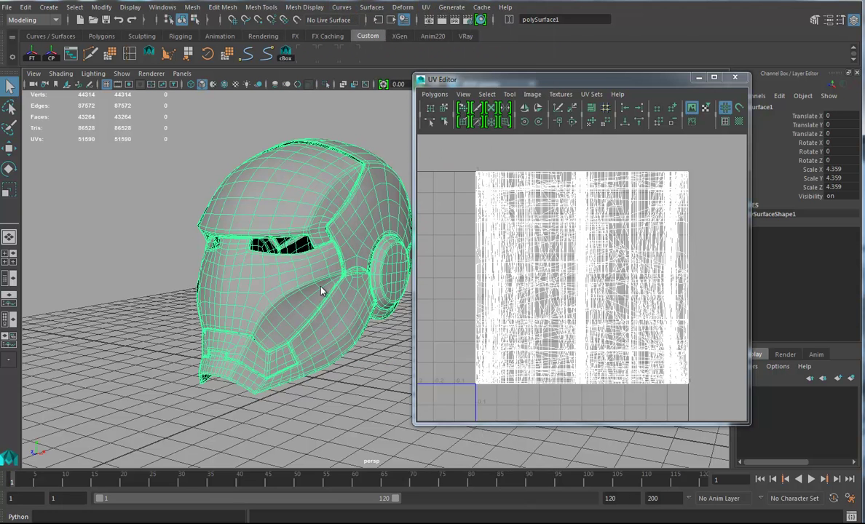
Step: Select all the helmet's UVs, unfold them with the Unfold3D method at default settings, and return to object selection
right_click(354, 233)
right_click_drag(354, 233, 434, 227)
left_click_drag(185, 139, 397, 362)
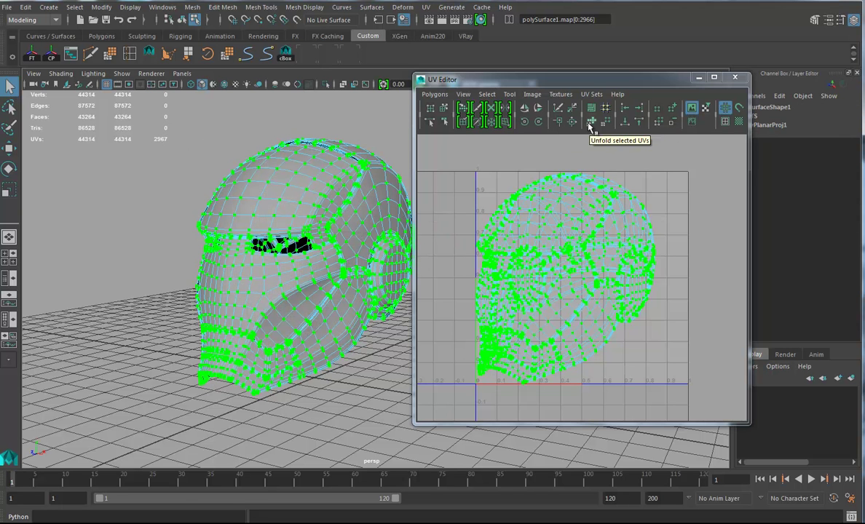
left_click(591, 123, "shift")
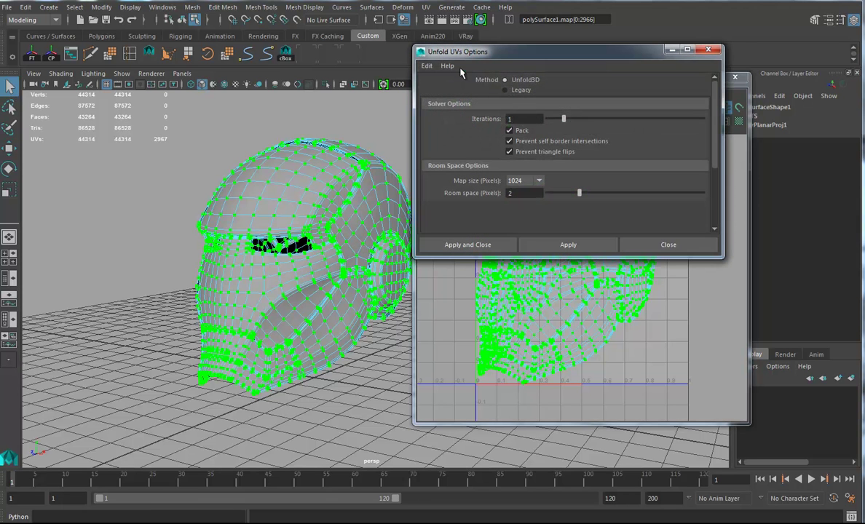
left_click(427, 65)
left_click(450, 88)
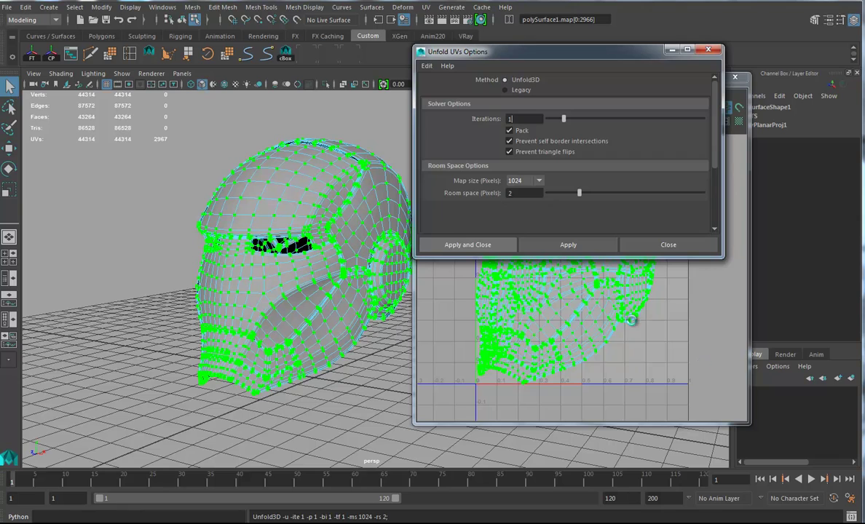
left_click(649, 244)
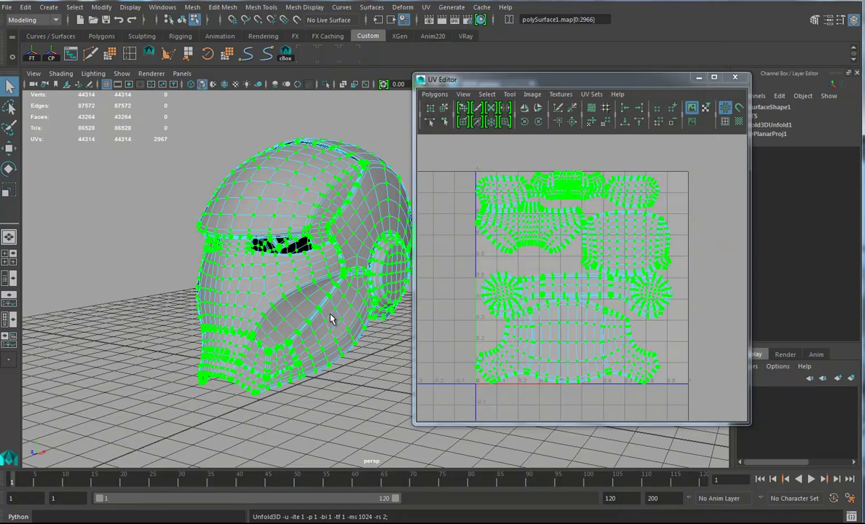
left_click_drag(317, 295, 338, 312, "alt")
right_click_drag(309, 213, 354, 204)
Step: Check in the Plug-in Manager whether Unfold3D.mll is loaded and set to auto load
left_click(162, 8)
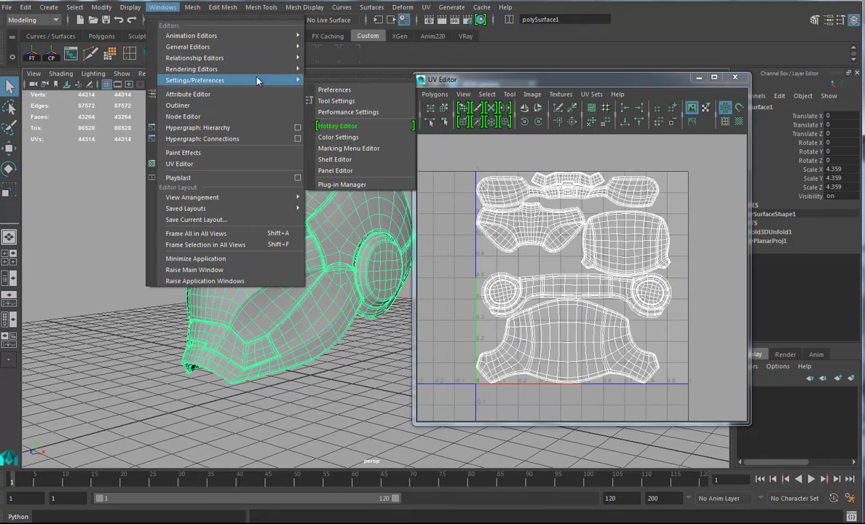
left_click(338, 185)
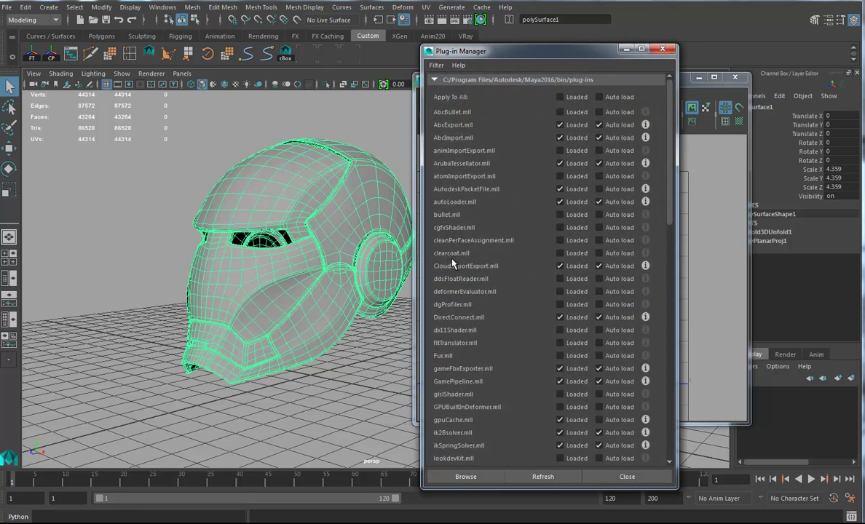
scroll(440, 240, "down", 5)
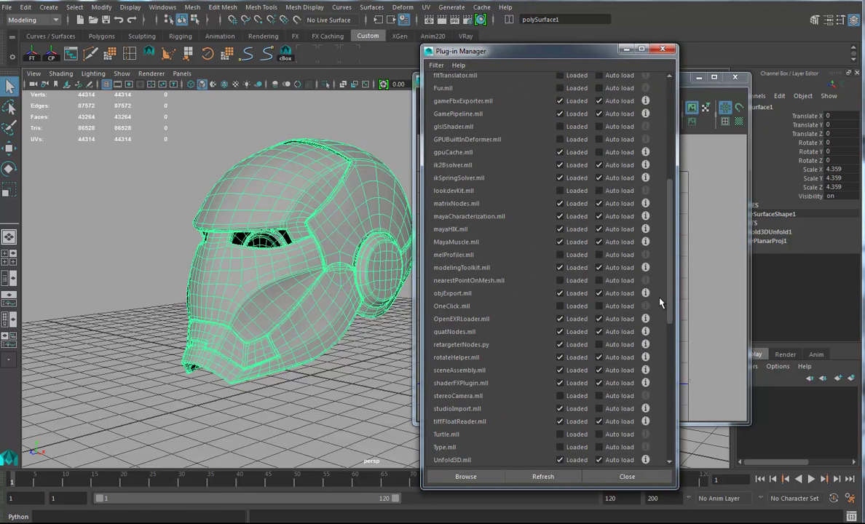
left_click(625, 475)
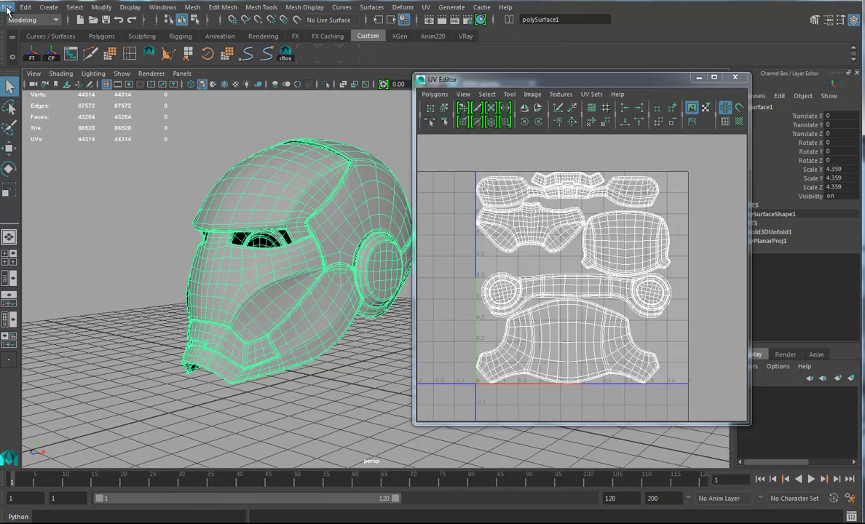
Step: Export the selected helmet as an OBJ file named IronMan into the project's scenes folder
left_click(6, 6)
left_click(51, 153)
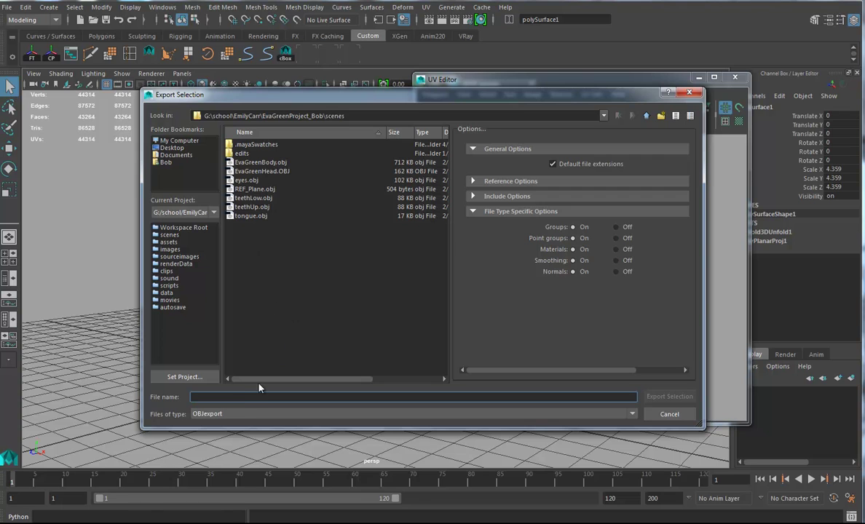
type("b")
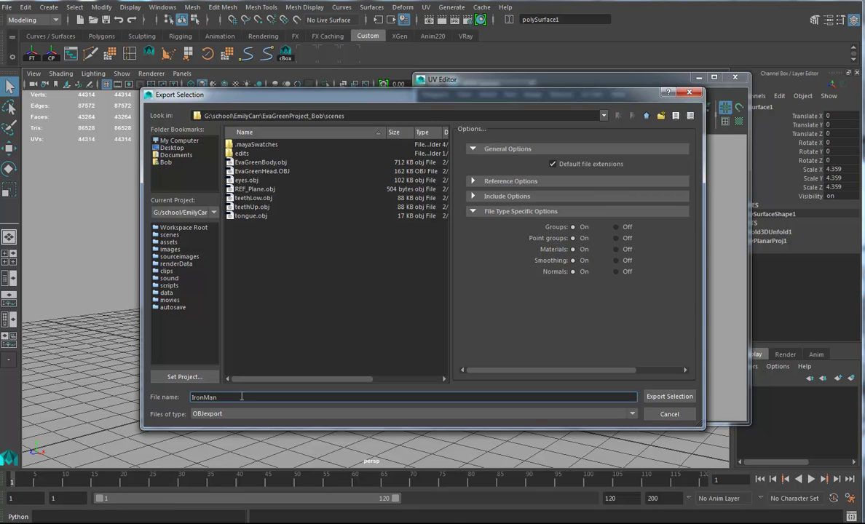
key("Return")
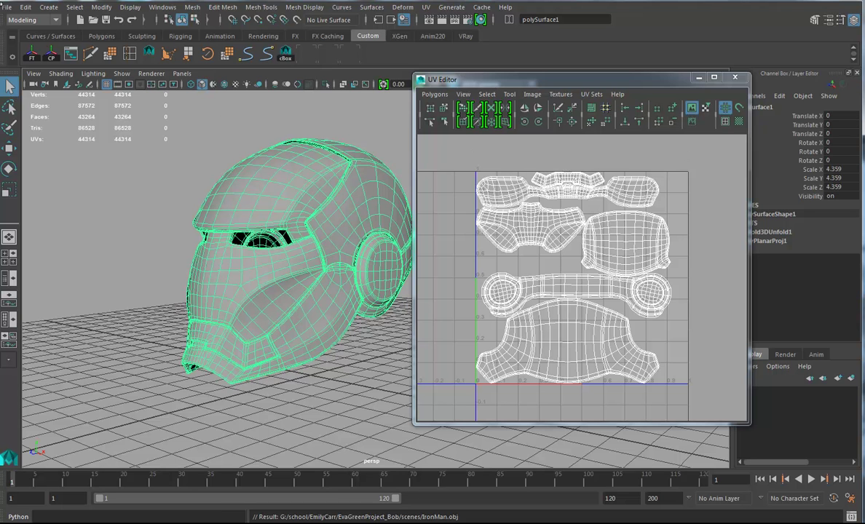
left_click(7, 7)
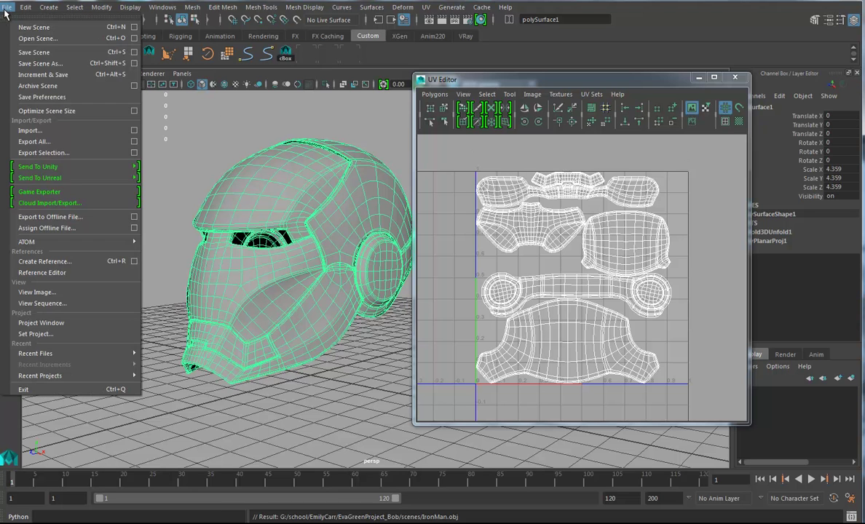
left_click(42, 153)
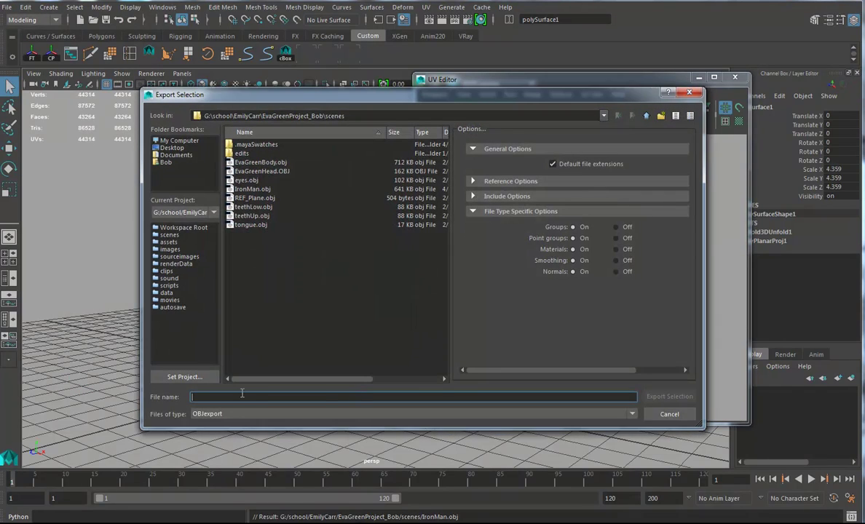
left_click(689, 91)
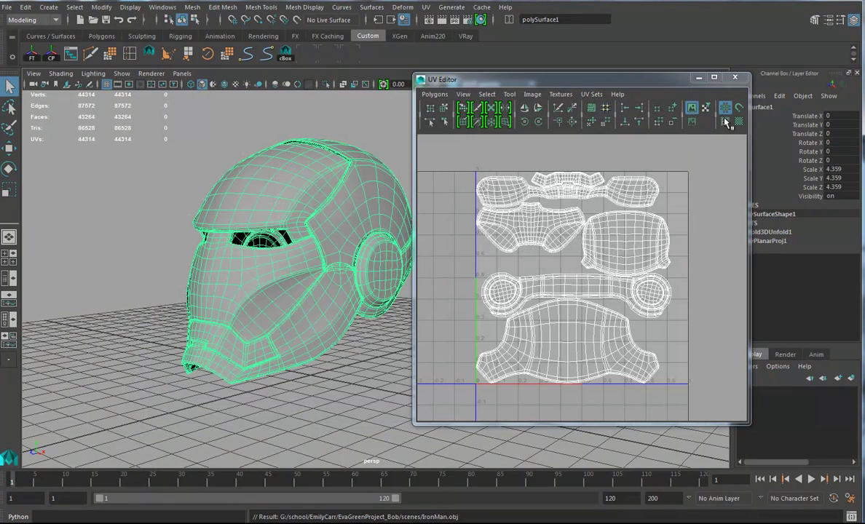
Step: Close the UV Editor, switch to Mari and start a new project named Test, discarding the open project's changes
left_click(735, 78)
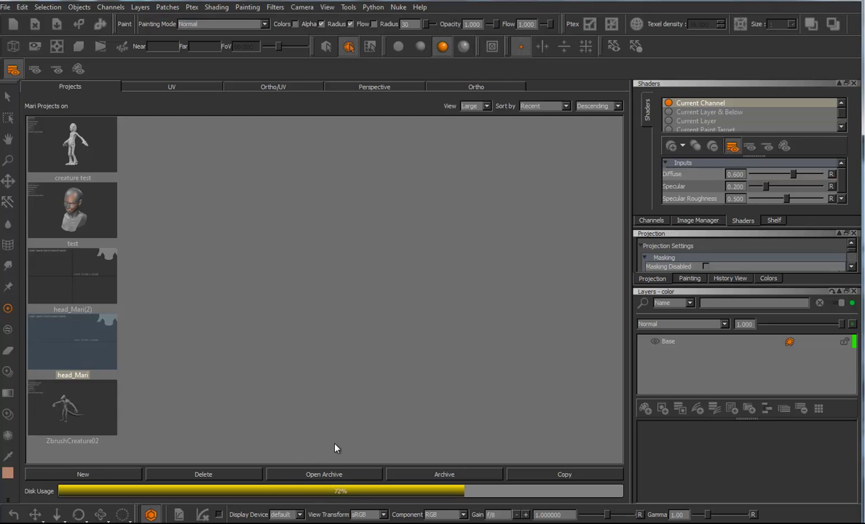
left_click(89, 477)
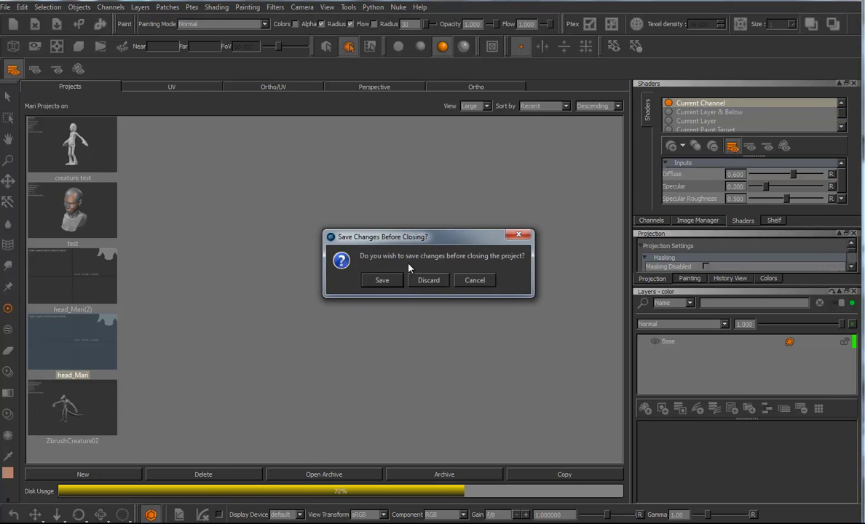
left_click(437, 283)
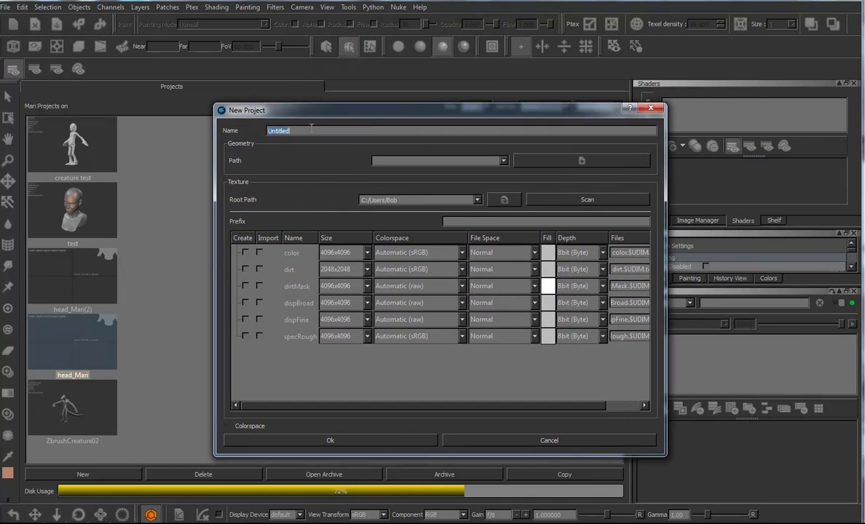
type("Test")
Step: Pick IronMan.obj from the scenes folder as the project's geometry and create the project with the remaining settings at their defaults
left_click(504, 161)
left_click(502, 162)
left_click(598, 159)
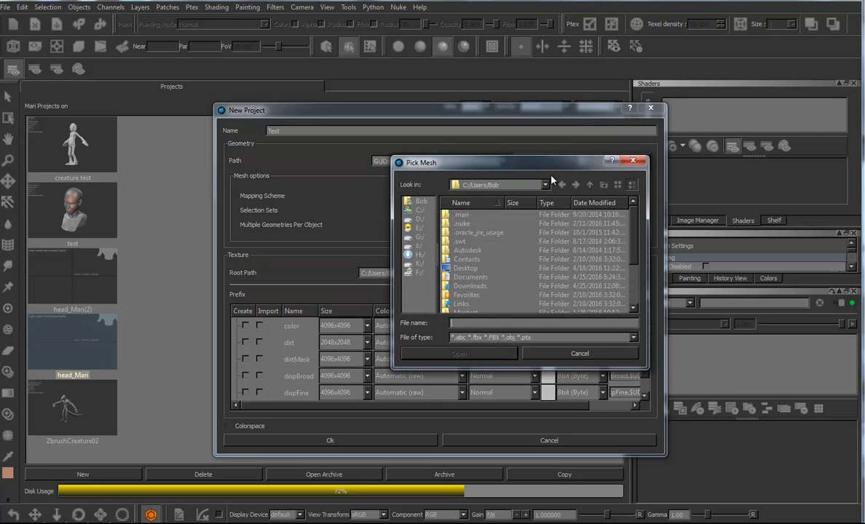
left_click(423, 203)
left_click(545, 187)
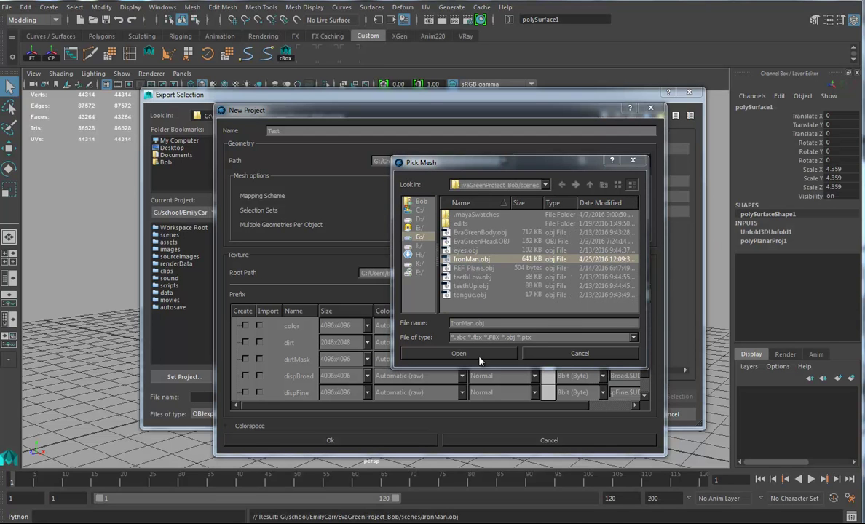
left_click(460, 354)
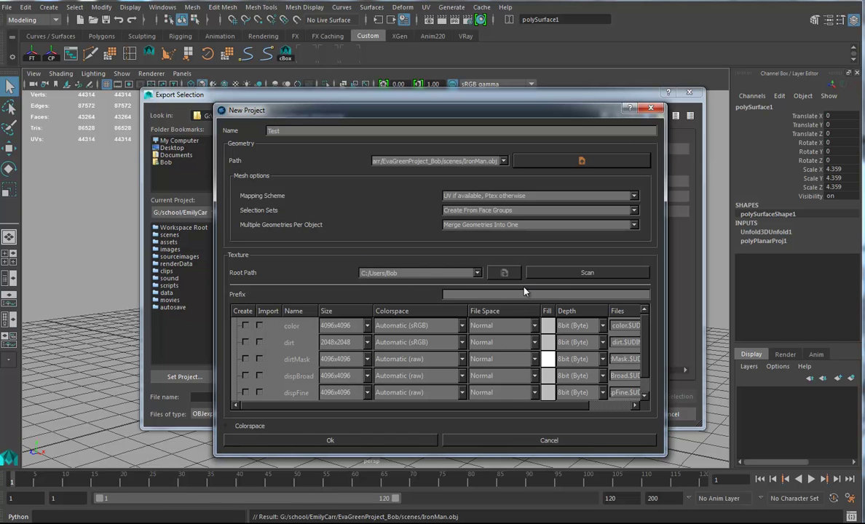
left_click(357, 445)
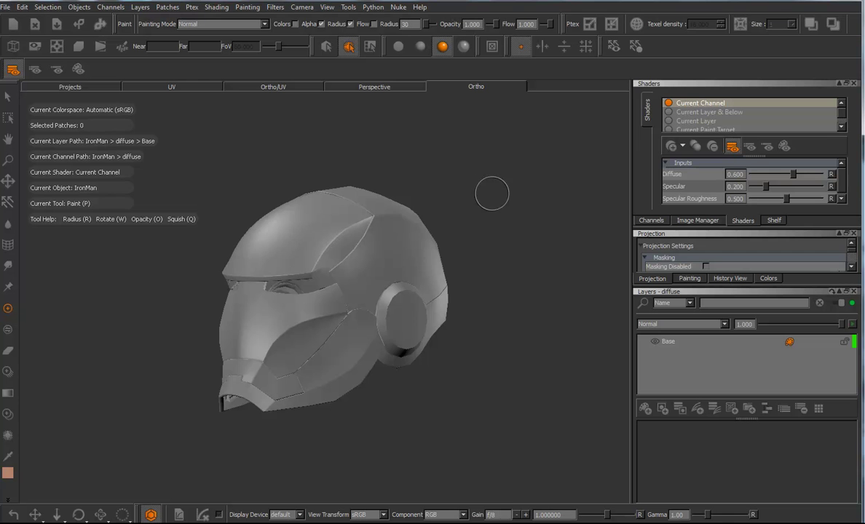
Step: Show the Objects palette for the loaded helmet
left_click_drag(475, 219, 478, 233, "alt")
middle_click_drag(488, 259, 495, 288, "alt")
mouse_move(495, 289)
left_mouse_down("alt")
mouse_move(409, 266)
mouse_move(494, 282)
mouse_move(450, 293)
mouse_move(445, 259)
mouse_move(459, 256)
mouse_move(442, 250)
left_mouse_up("alt")
key("p")
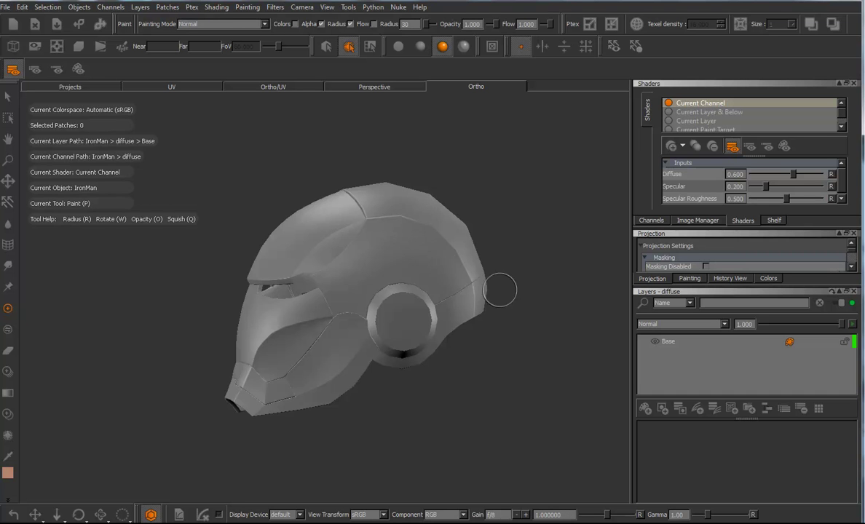
mouse_move(513, 290)
left_mouse_down("alt")
mouse_move(529, 277)
mouse_move(489, 259)
left_mouse_up("alt")
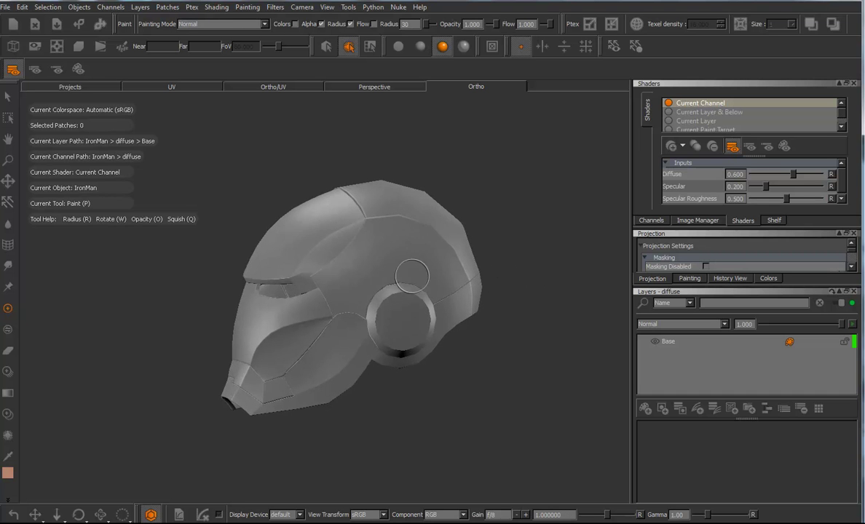
right_click(578, 73)
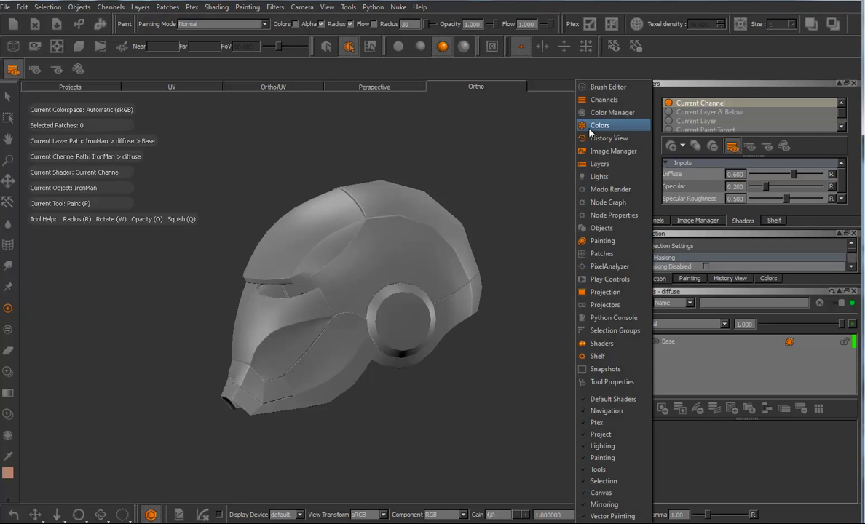
left_click(600, 229)
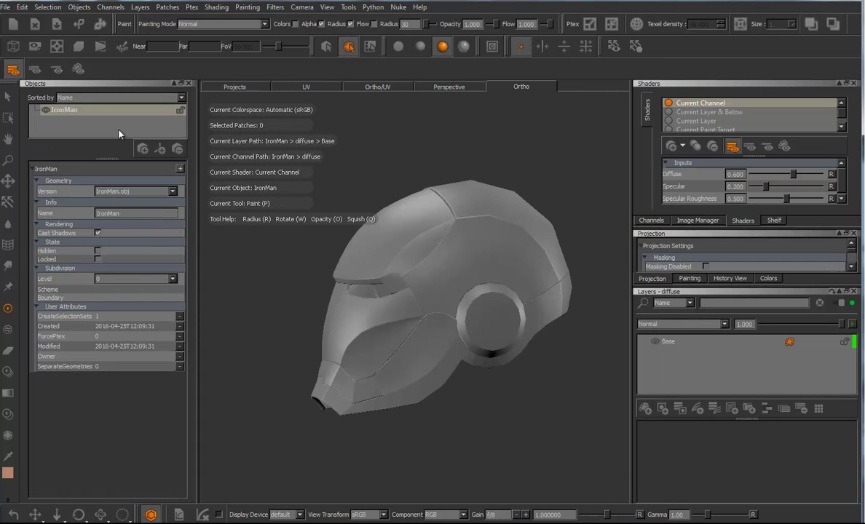
Step: Subdivide the IronMan object to level 3 with the Catmull Clark scheme and bilinear boundary, then close the Objects palette
right_click(78, 113)
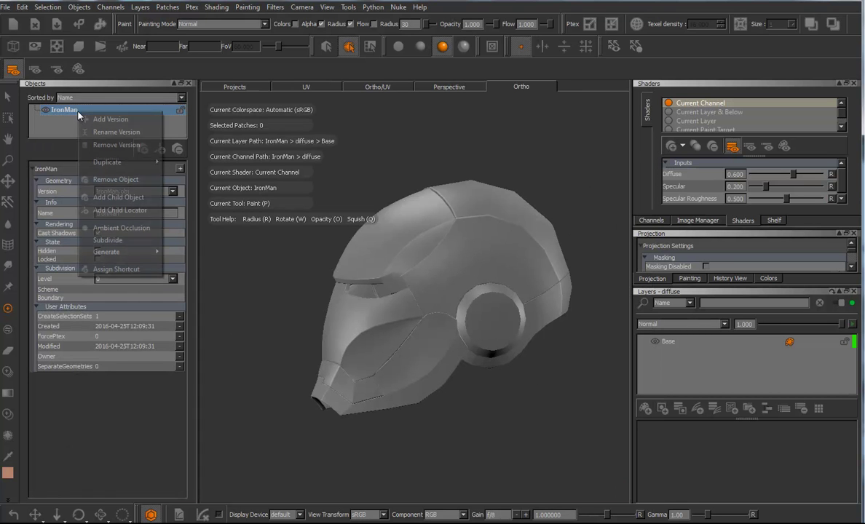
left_click(102, 223)
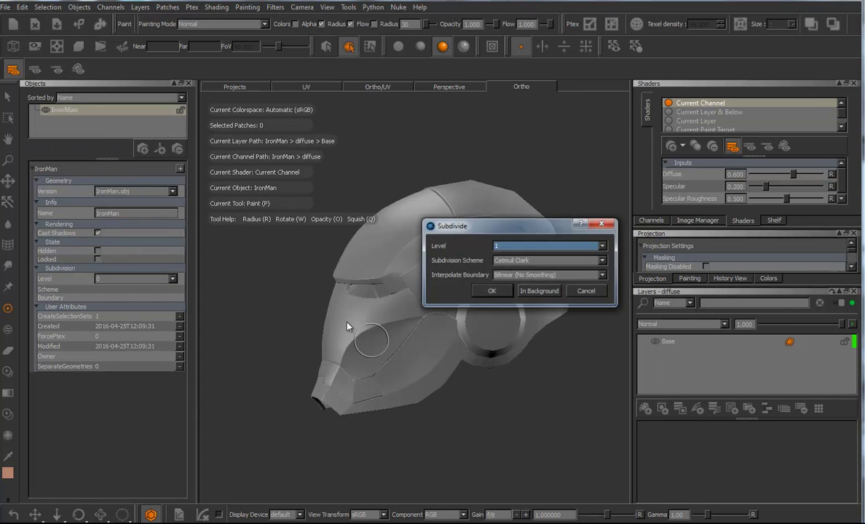
left_click(603, 246)
left_click(520, 265)
left_click(504, 293)
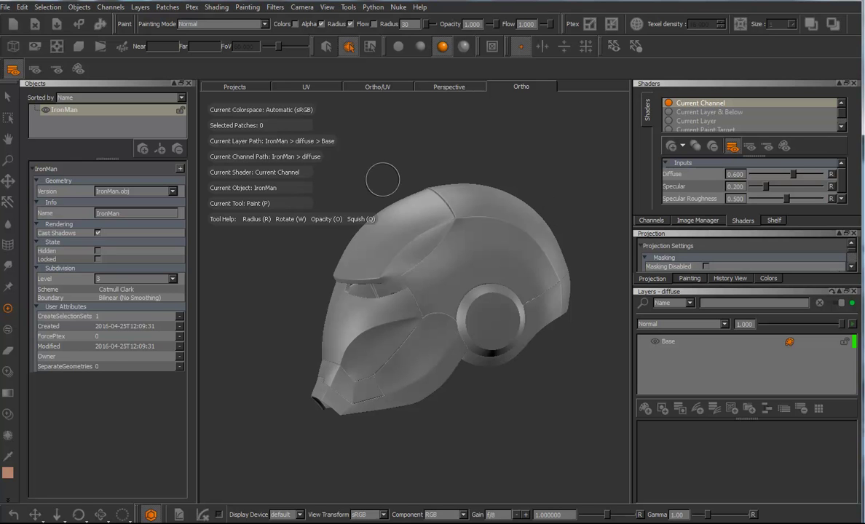
left_click(185, 83)
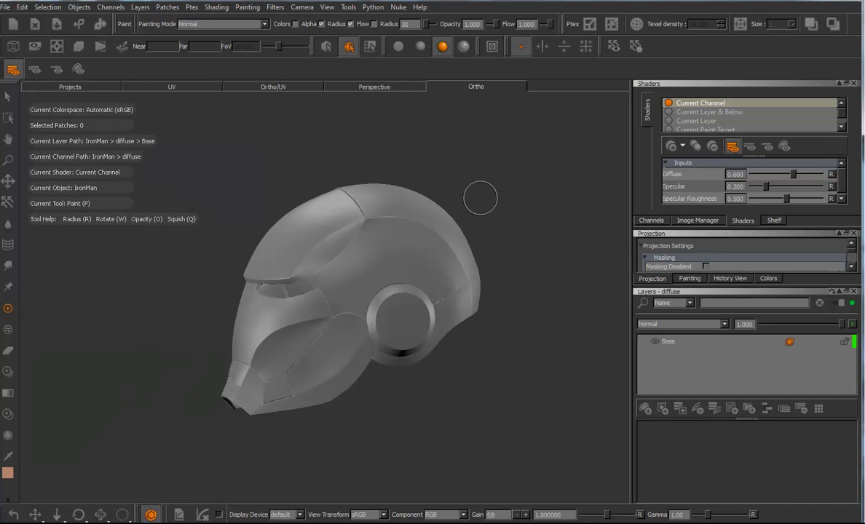
Step: Switch to the combined Ortho/UV view and examine the helmet beside its UV layout
left_click_drag(477, 193, 430, 239, "alt")
mouse_move(430, 238)
right_mouse_down("alt")
mouse_move(480, 237)
mouse_move(456, 252)
right_mouse_up("alt")
middle_click_drag(449, 264, 495, 252, "alt")
left_click(282, 89)
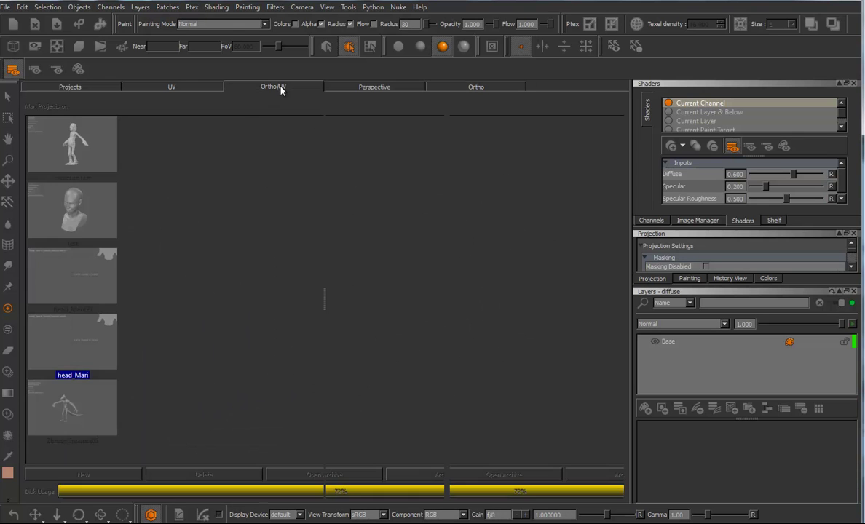
mouse_move(543, 276)
right_mouse_down("alt")
mouse_move(546, 257)
mouse_move(539, 291)
mouse_move(536, 270)
mouse_move(539, 291)
right_mouse_up("alt")
key("p")
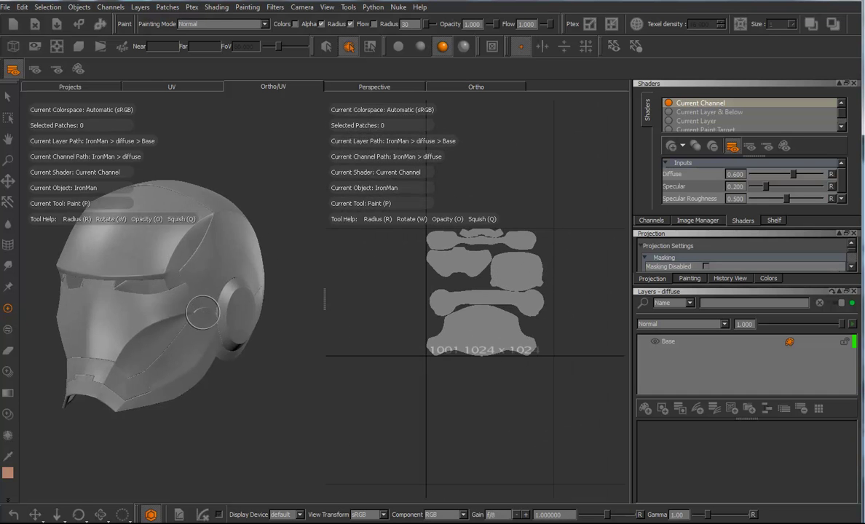
Step: Add a VRayMtl shader to the IronMan object
middle_click_drag(214, 319, 233, 324, "alt")
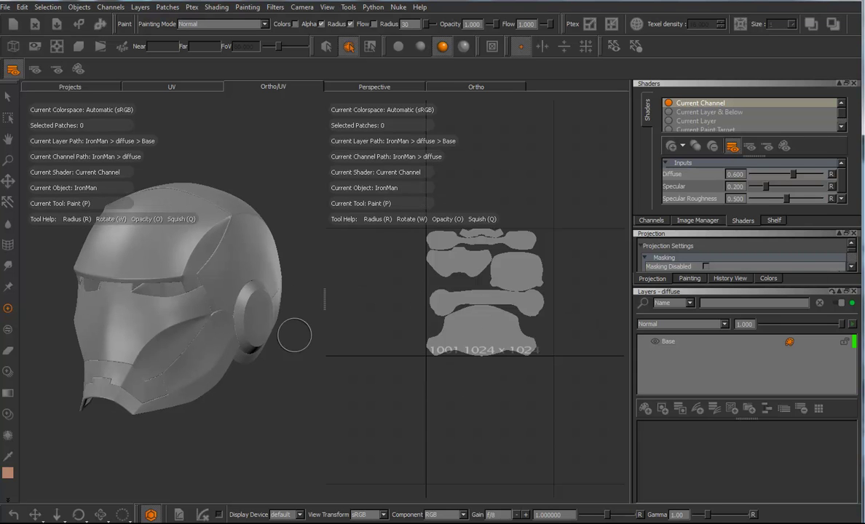
middle_click_drag(313, 302, 323, 299, "alt")
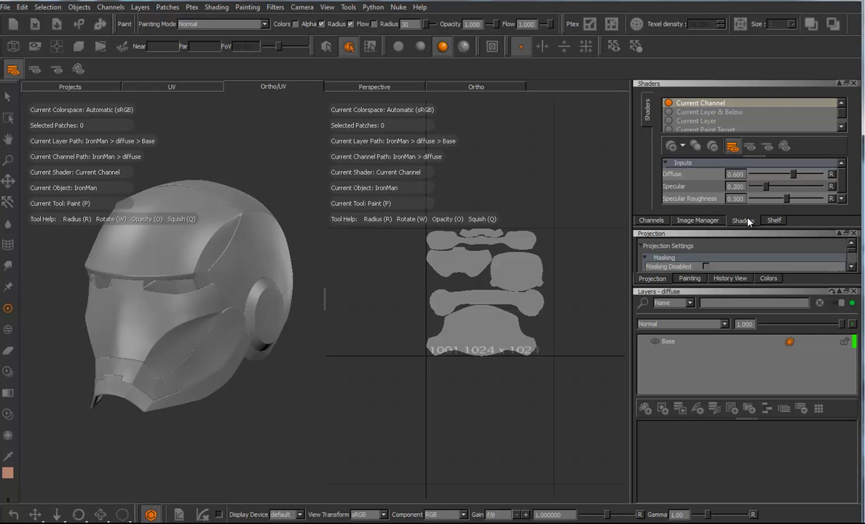
left_click(673, 147)
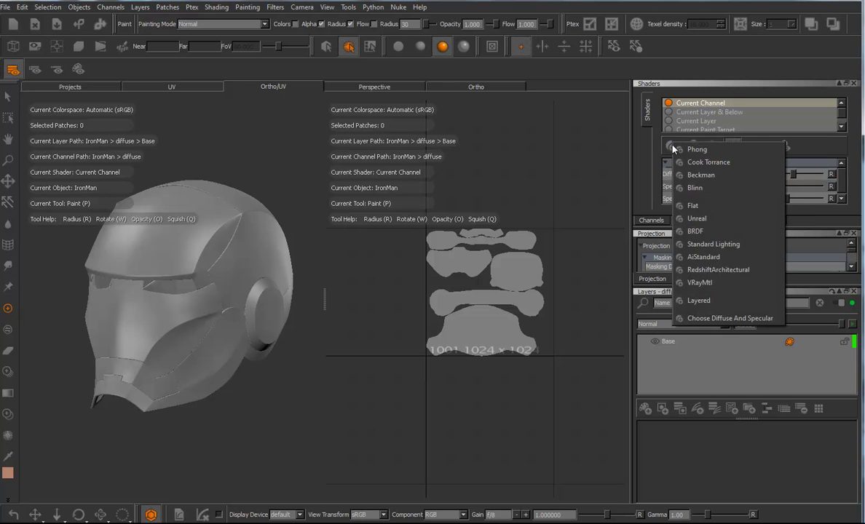
left_click(700, 283)
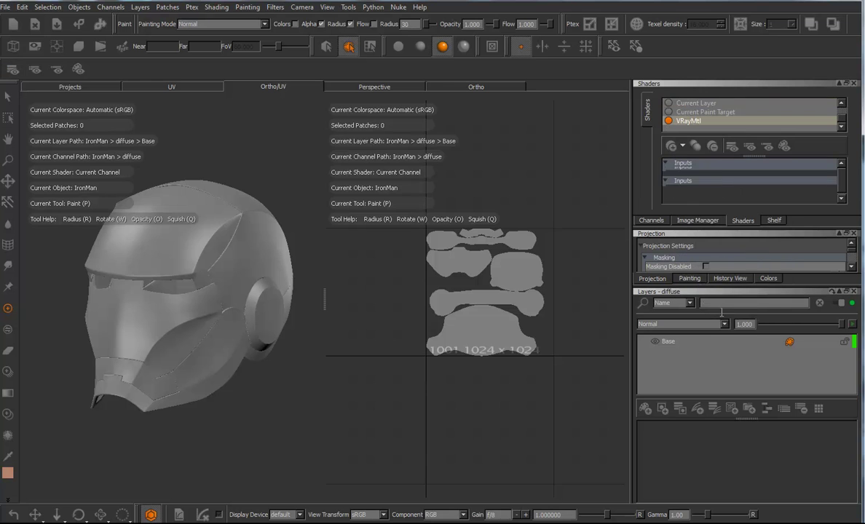
Step: Create a mid-grey quick channel at 4096 x 4096 with 8bit (Byte) depth for the helmet
left_click(652, 221)
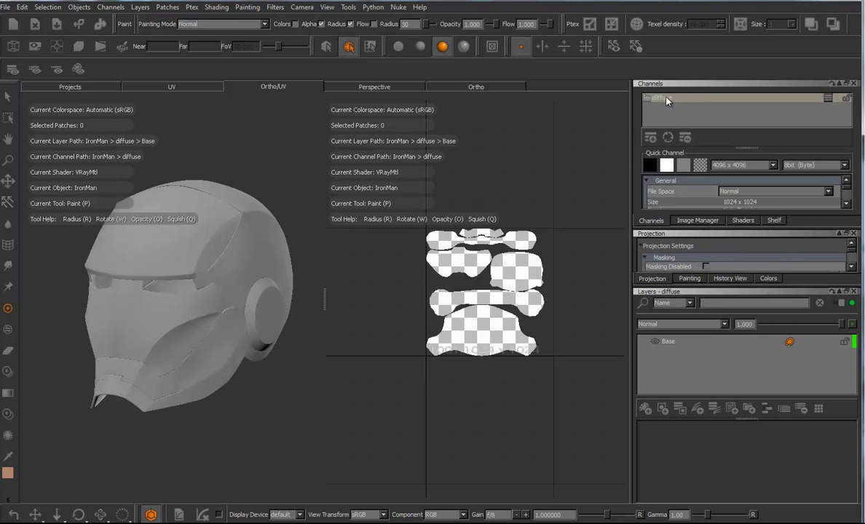
left_click(650, 138)
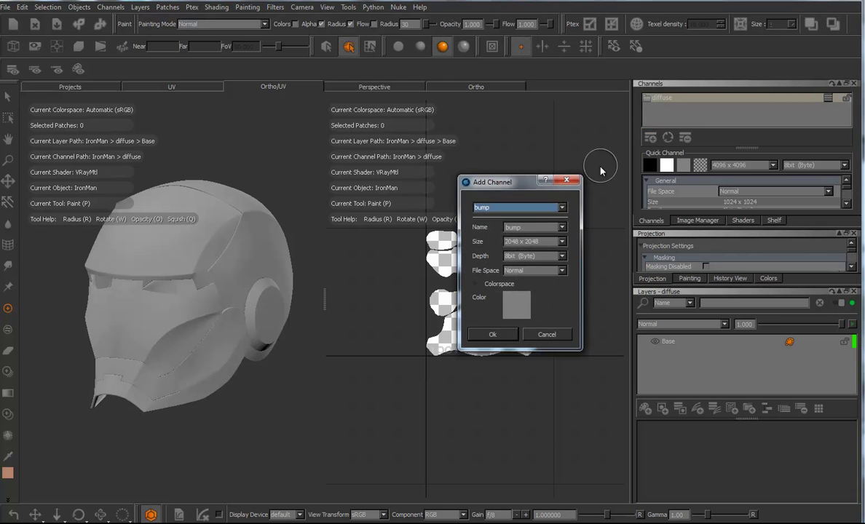
left_click(574, 181)
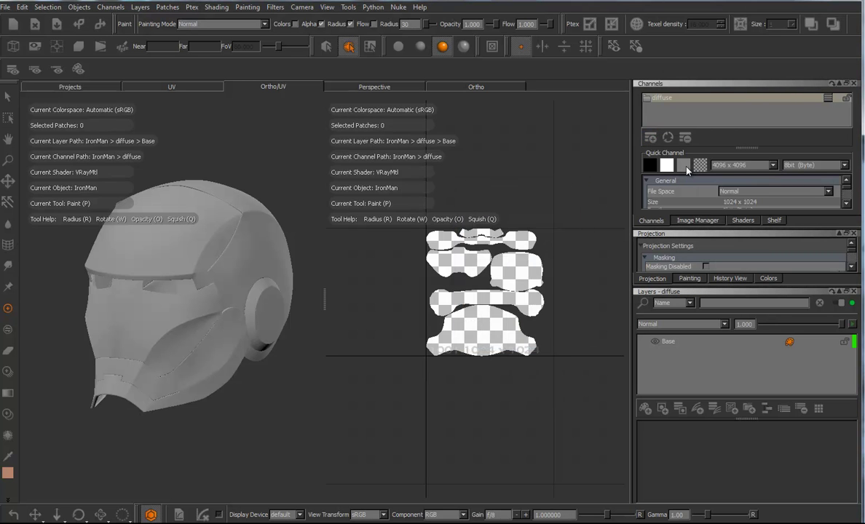
left_click(684, 166)
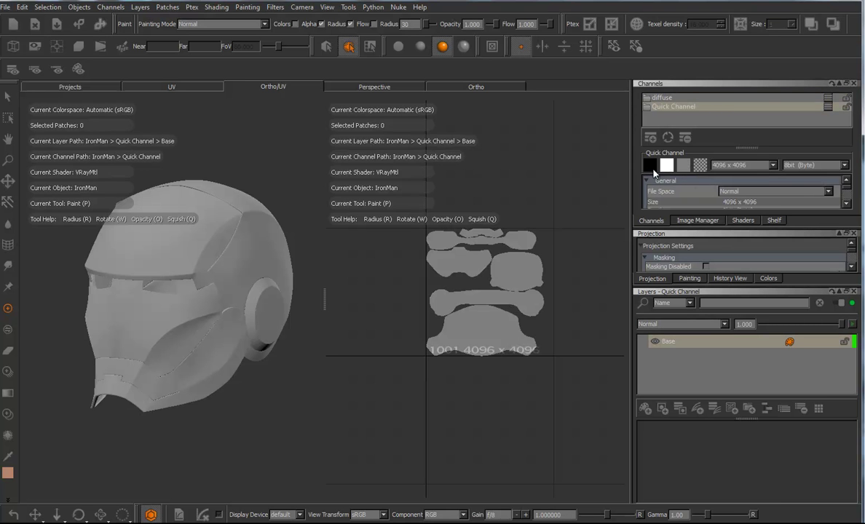
left_click(775, 166)
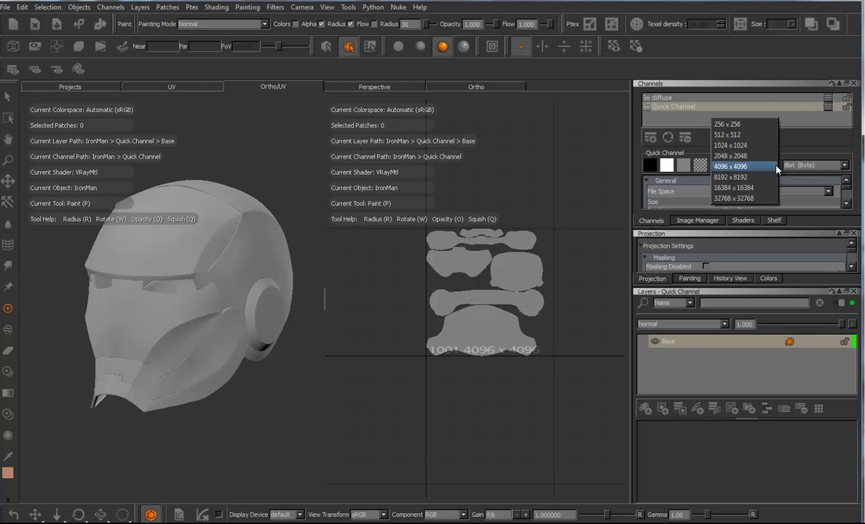
left_click(777, 167)
Step: Delete the original 1024 x 1024 diffuse channel
left_click(663, 97)
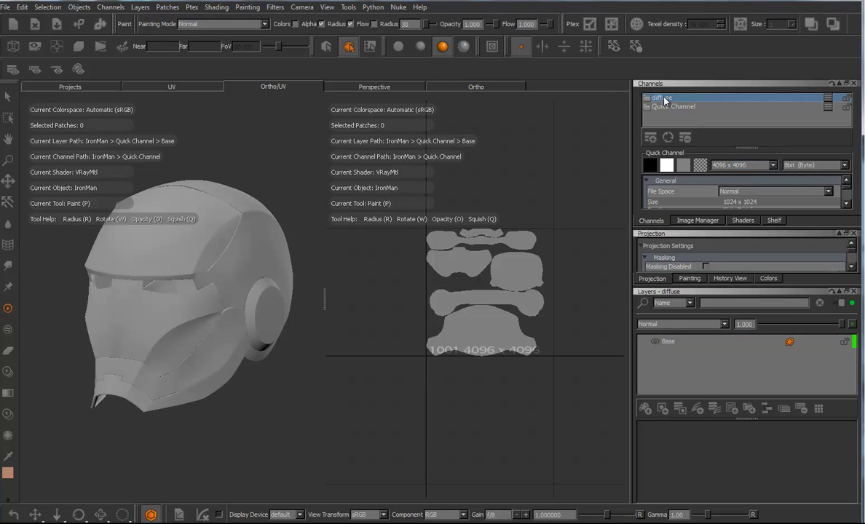
right_click(664, 100)
left_click(655, 101)
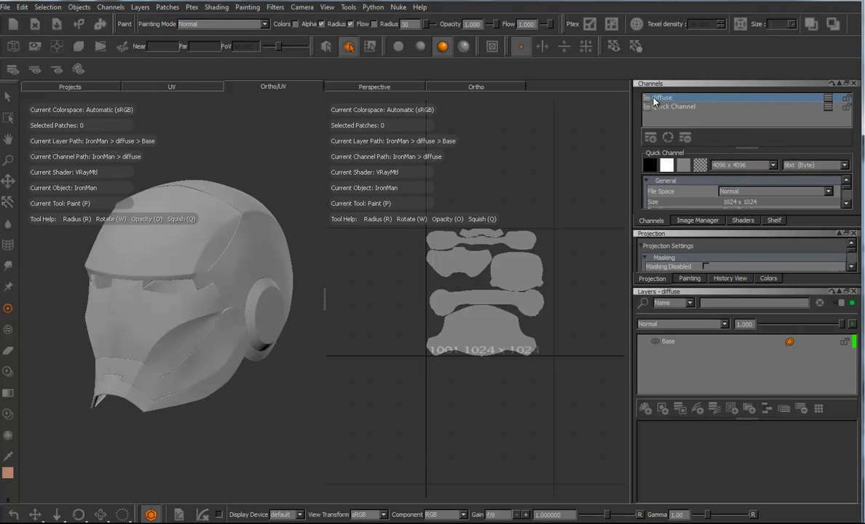
key("Delete")
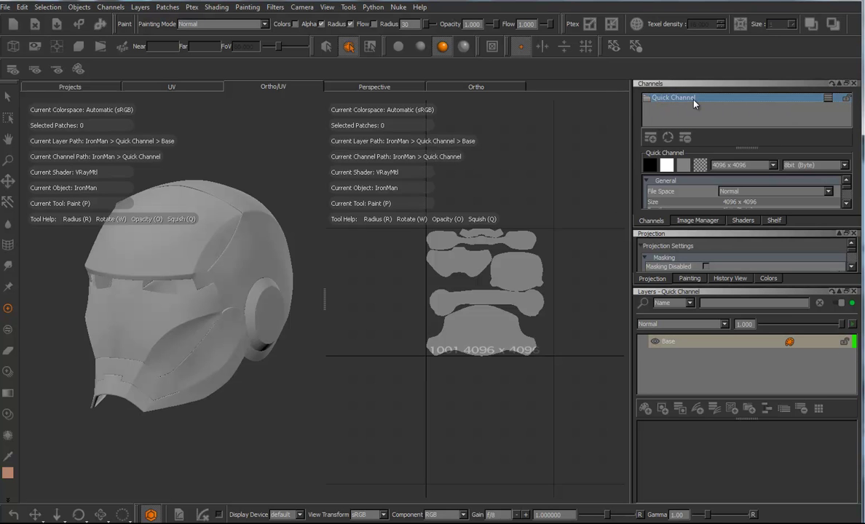
Step: Rename the remaining quick channel as Diffuse
double_click(694, 100)
left_click_drag(694, 100, 616, 99)
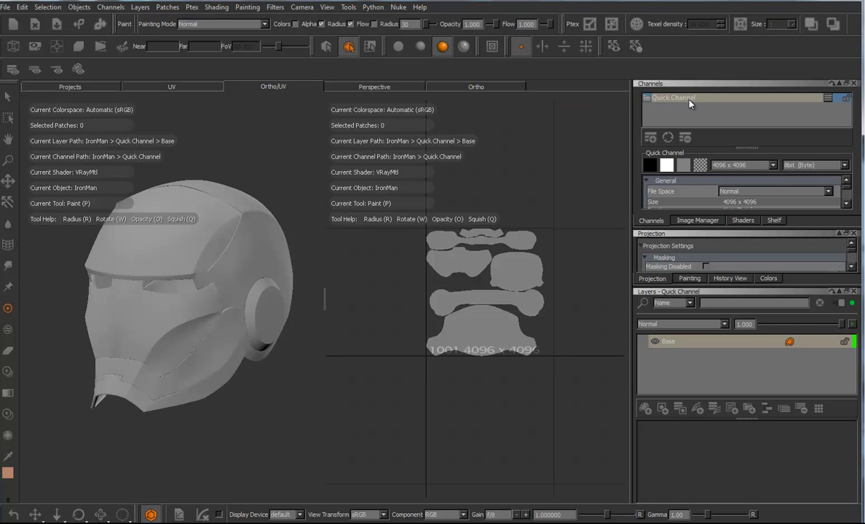
key("t")
key("e")
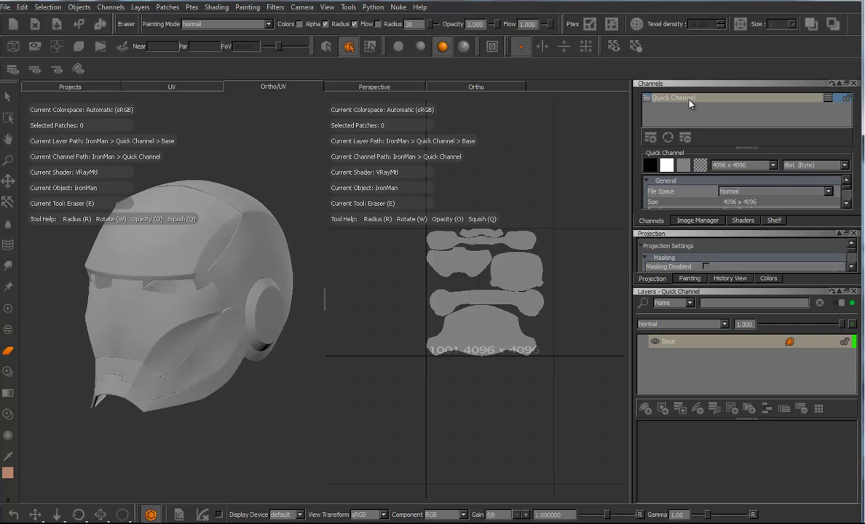
double_click(690, 101)
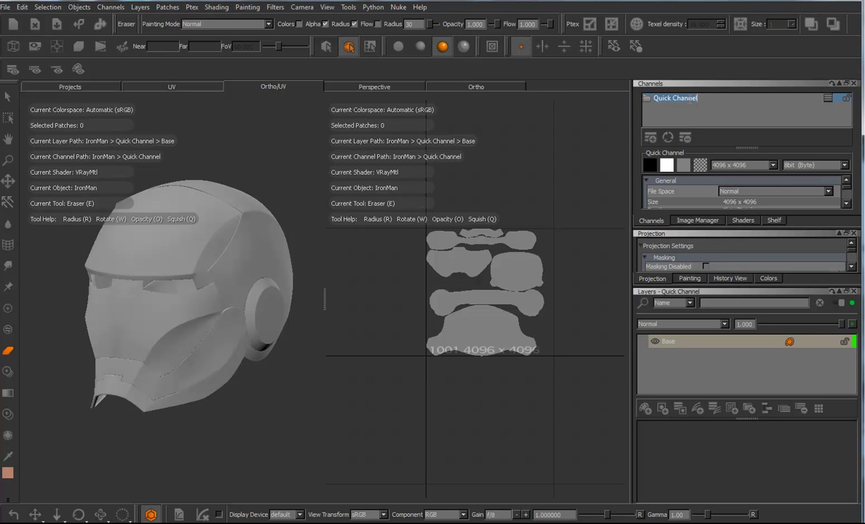
type("Diffuse")
key("Return")
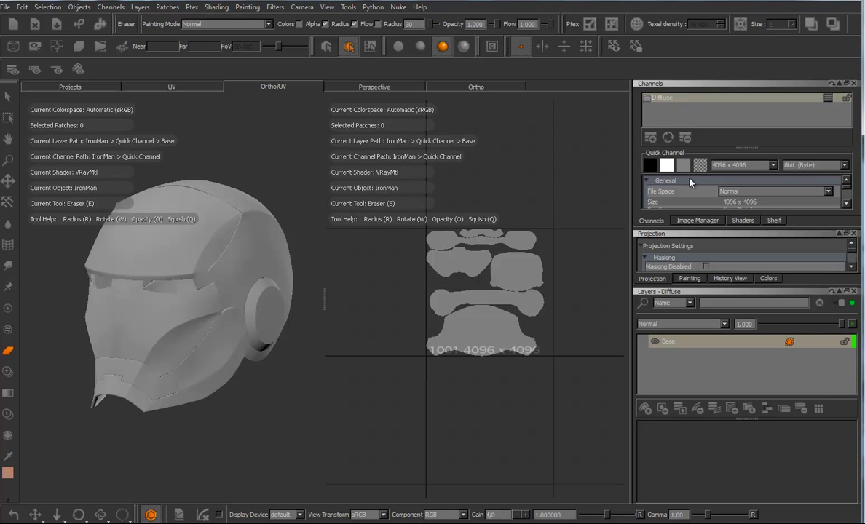
Step: Assign the Diffuse channel to the VRayMtl shader's Diffuse Color input and check the shading on the helmet
left_click(743, 220)
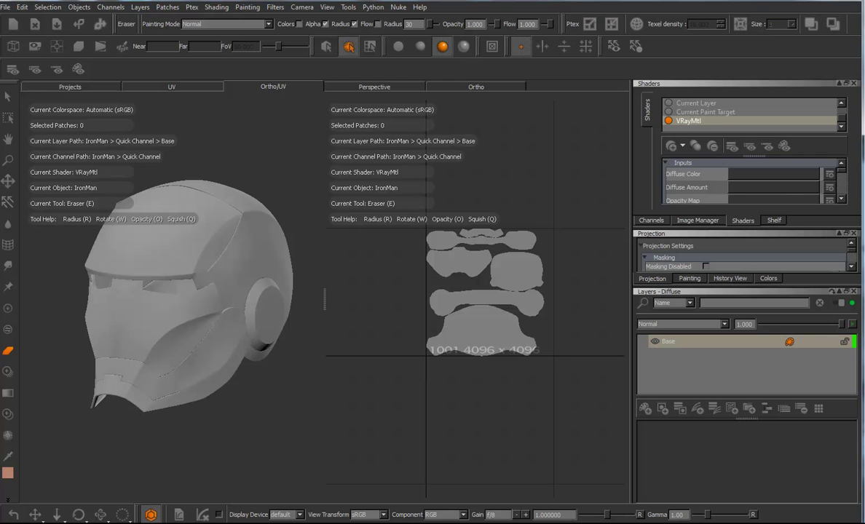
left_click(758, 176)
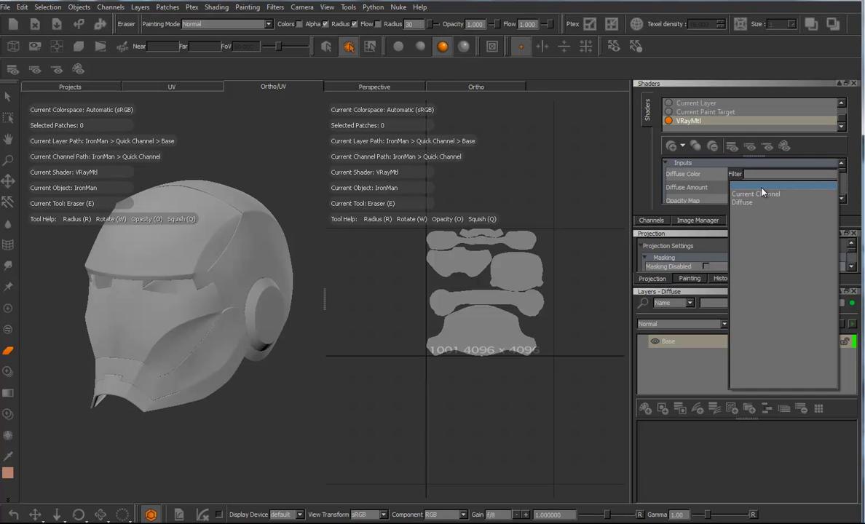
left_click(744, 204)
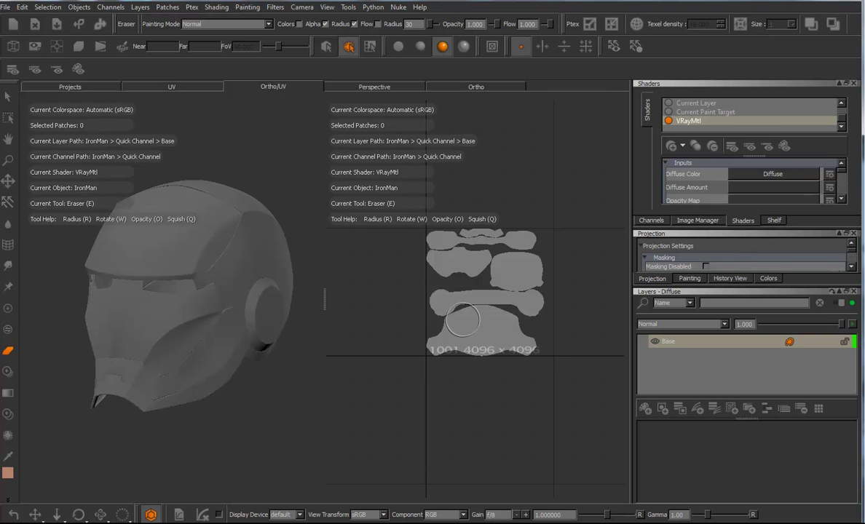
middle_click_drag(222, 340, 261, 382)
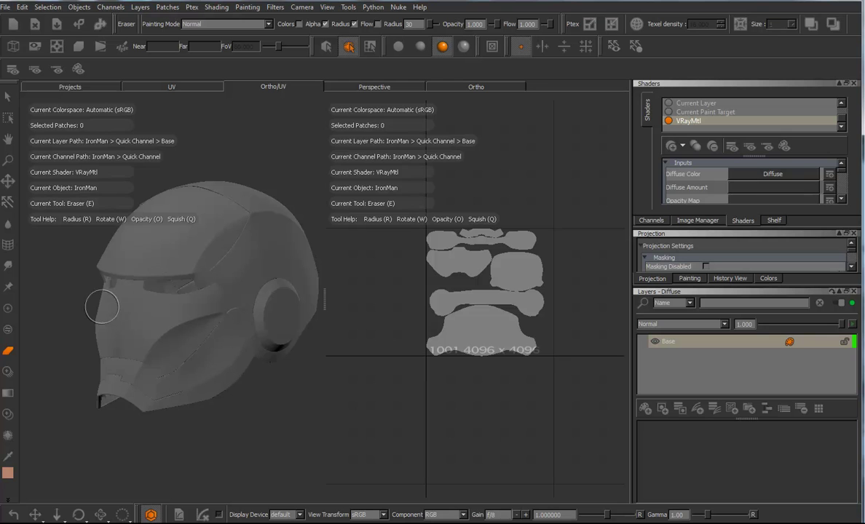
Step: Select the helmet's patch and brush salmon paint around the eye opening, ending on the Paint tool
left_click(8, 307)
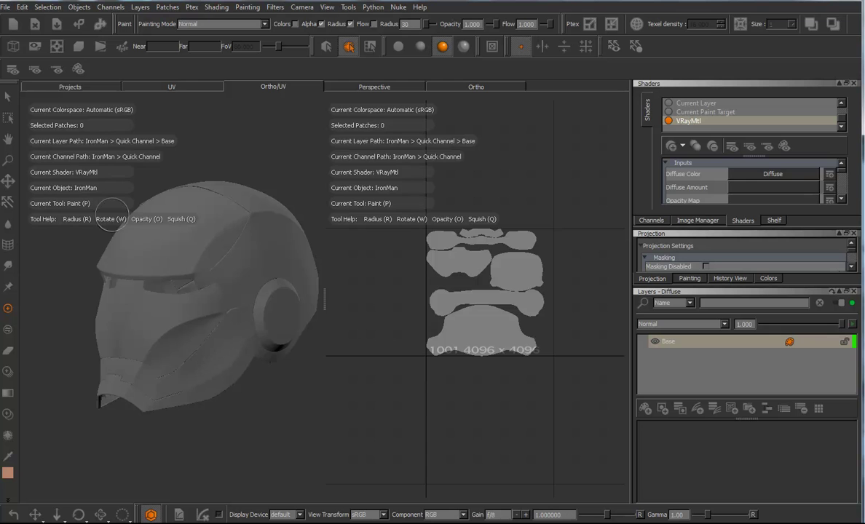
left_click(7, 97)
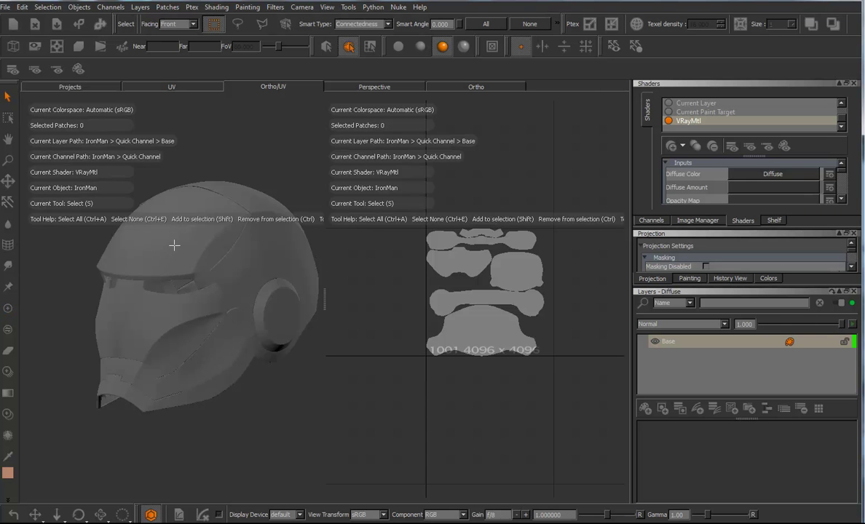
left_click(171, 348)
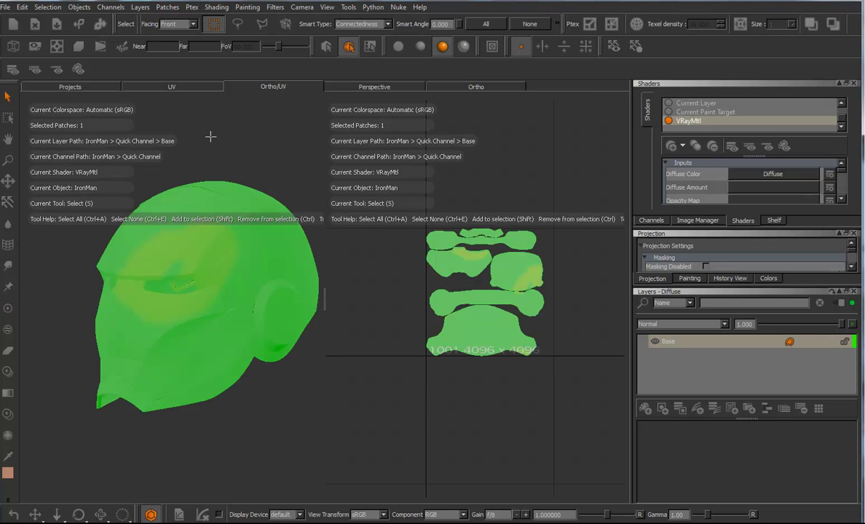
left_click(9, 308)
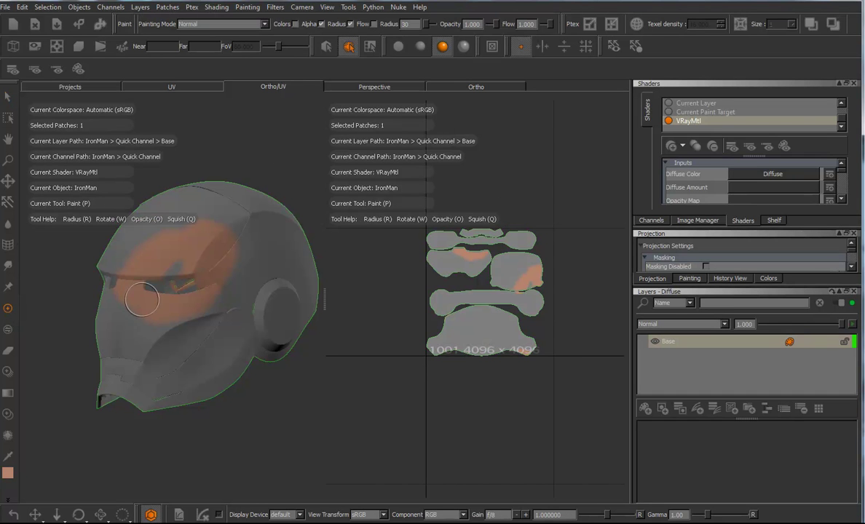
Step: Turn the helmet beneath the floating paint and project salmon color across its face, cheek and ear disc
mouse_move(230, 436)
left_mouse_down("alt")
mouse_move(251, 438)
mouse_move(232, 440)
mouse_move(228, 399)
mouse_move(231, 449)
mouse_move(180, 249)
left_mouse_up("alt")
left_click_drag(266, 420, 257, 417, "alt")
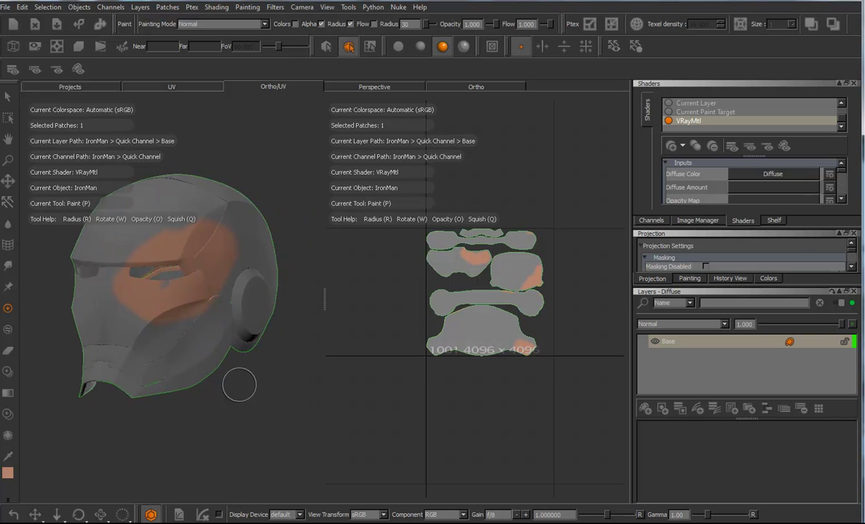
left_click_drag(240, 382, 295, 332, "alt")
key("ctrl+f")
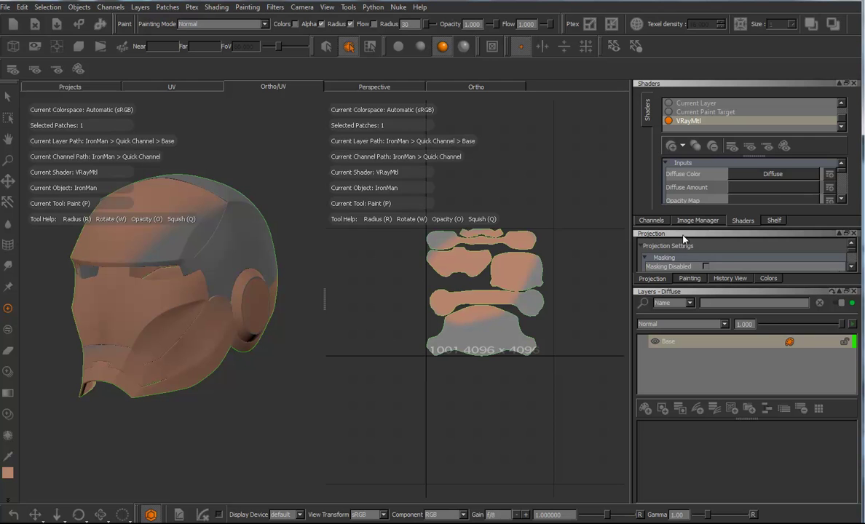
Step: Undock the Layers palette and float it over the lower part of the UV view
left_click_drag(693, 296, 545, 412)
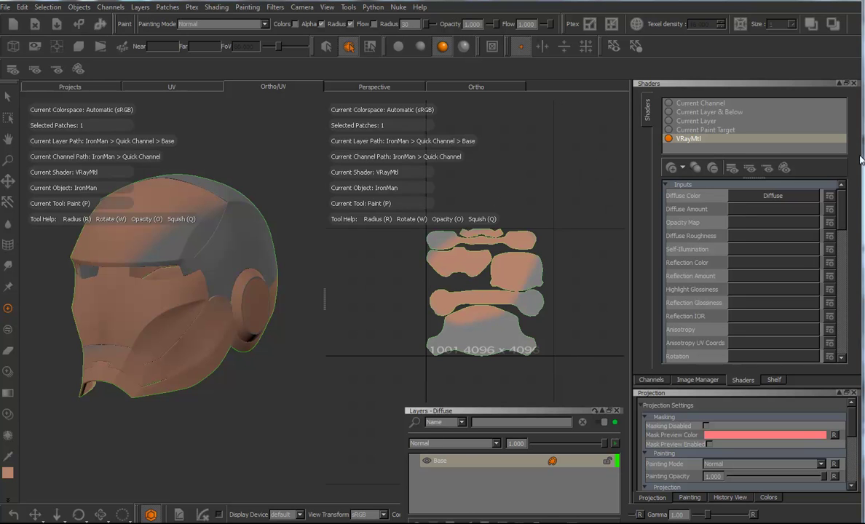
Step: Compare the helmet before and after the salmon paint by undoing and redoing the projection from several angles
key("ctrl+z")
key("ctrl+z")
key("ctrl+z")
key("ctrl+shift+z")
key("ctrl+z")
key("ctrl+shift+z")
key("ctrl+z")
left_click_drag(274, 386, 341, 363, "alt")
key("ctrl+shift+z")
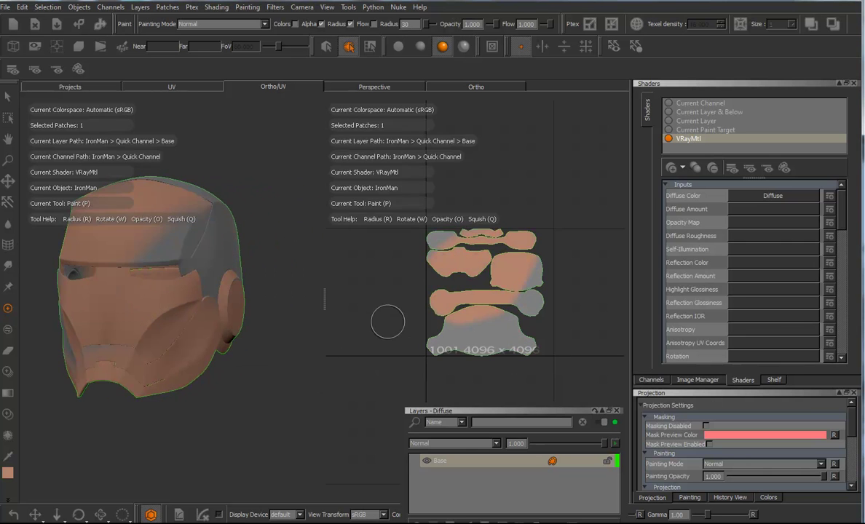
mouse_move(402, 330)
middle_mouse_down("alt")
mouse_move(408, 360)
mouse_move(370, 338)
mouse_move(406, 295)
mouse_move(405, 338)
mouse_move(400, 316)
mouse_move(388, 336)
mouse_move(402, 317)
middle_mouse_up("alt")
mouse_move(207, 422)
left_mouse_down("alt")
mouse_move(202, 450)
mouse_move(211, 452)
mouse_move(155, 261)
left_mouse_up("alt")
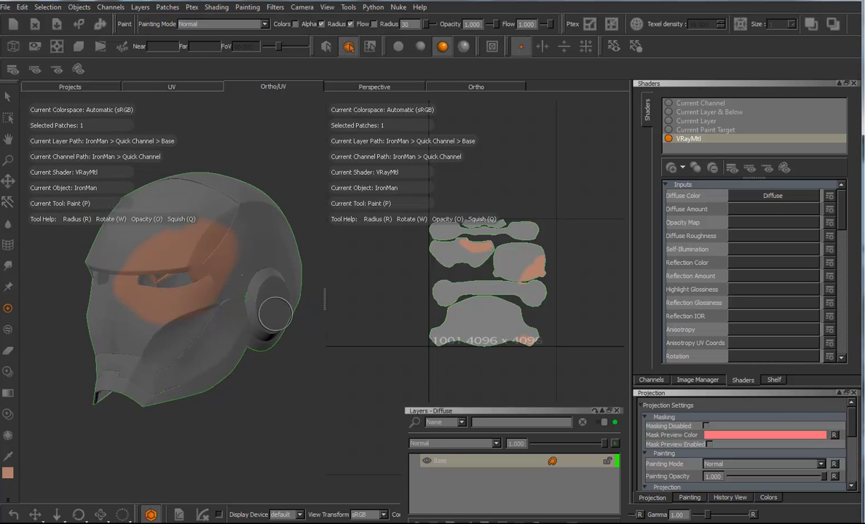
key("ctrl+shift+z")
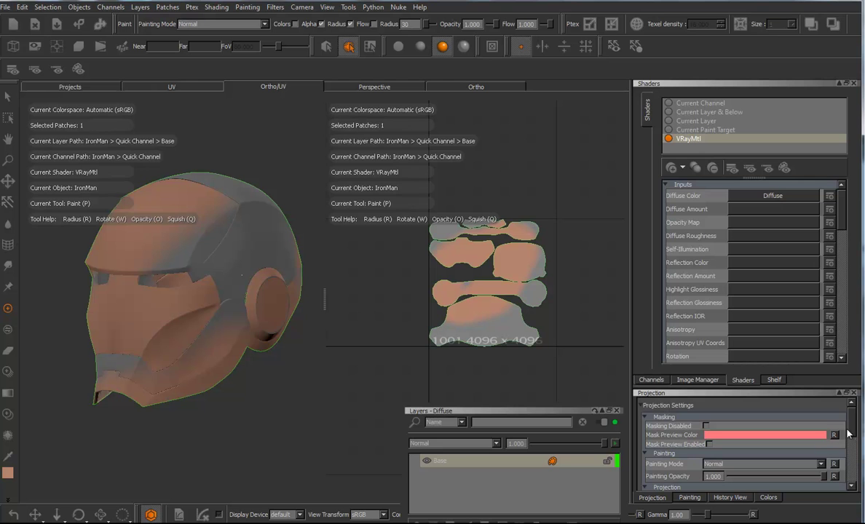
Step: Examine the Bake Behavior, Project On and Projection choices in the projection settings
left_click_drag(853, 431, 846, 457)
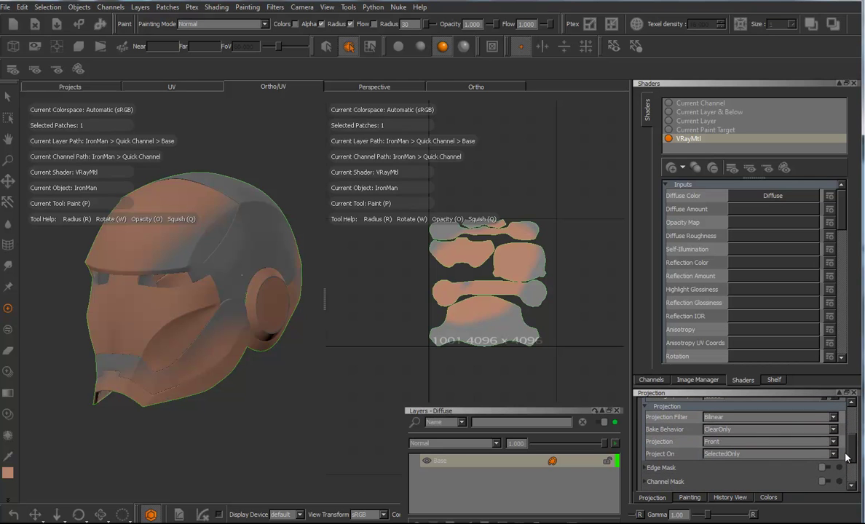
left_click(705, 431)
left_click(732, 432)
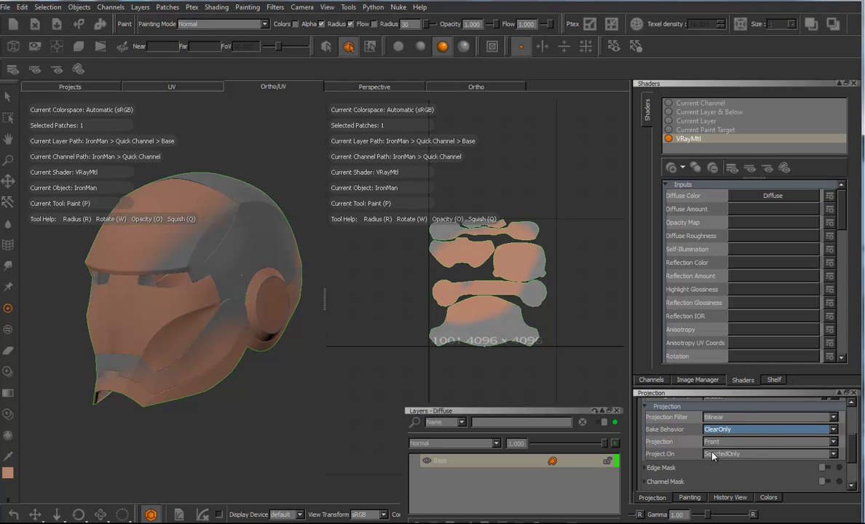
left_click(749, 457)
left_click(749, 456)
left_click(734, 443)
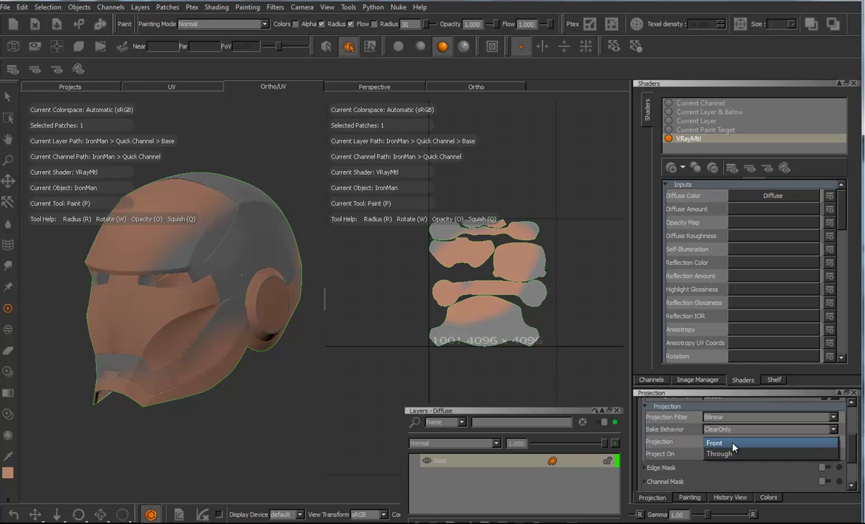
left_click(733, 445)
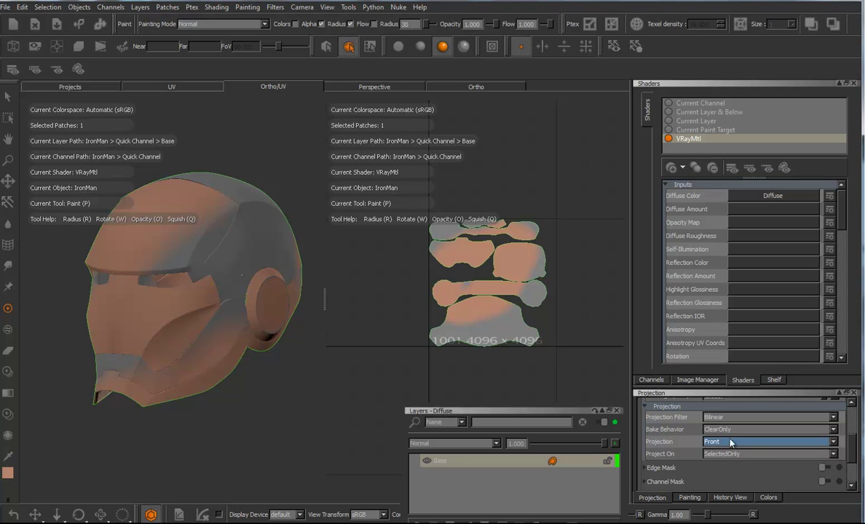
scroll(776, 481, "down", 3)
scroll(775, 474, "up", 4)
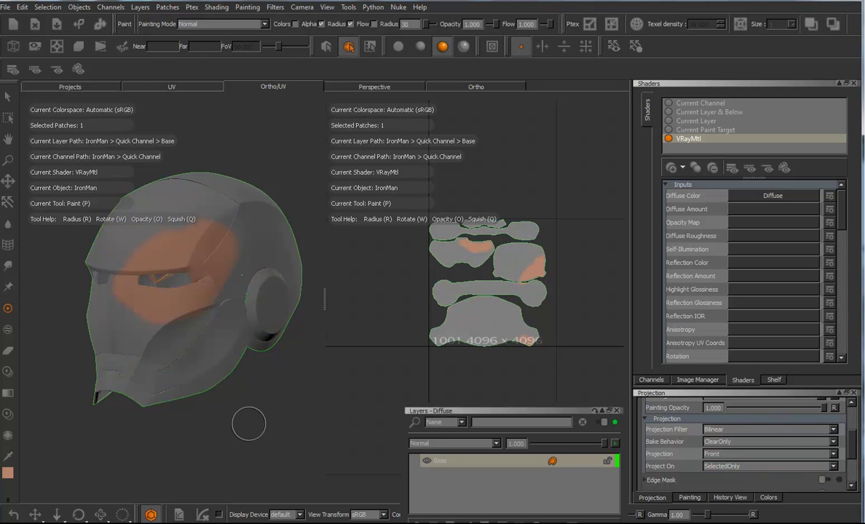
Step: Paint more salmon over the helmet's cheek and jaw, and trim the floating paint near the ear with the Eraser before projecting it
left_click_drag(250, 429, 247, 429, "alt")
mouse_move(247, 428)
middle_mouse_down("alt")
mouse_move(243, 415)
mouse_move(246, 436)
middle_mouse_up("alt")
key("p")
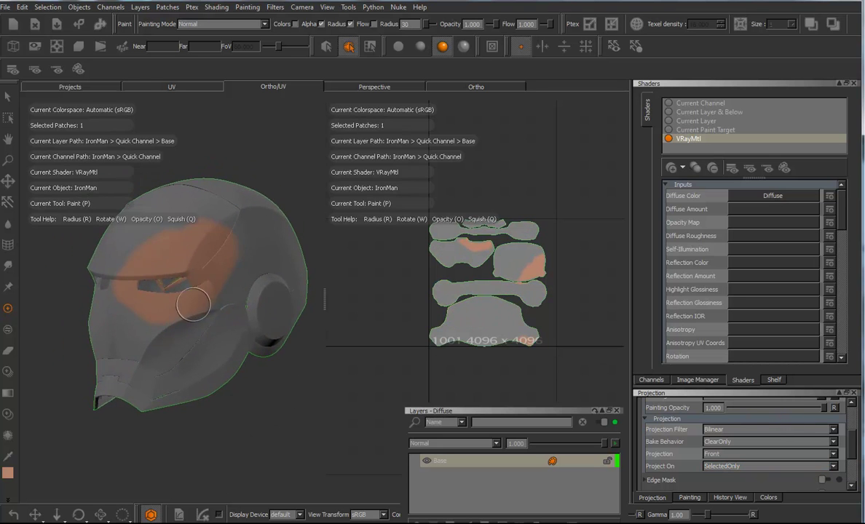
mouse_move(199, 268)
left_mouse_down()
mouse_move(211, 282)
mouse_move(207, 313)
mouse_move(183, 300)
mouse_move(174, 271)
left_mouse_up()
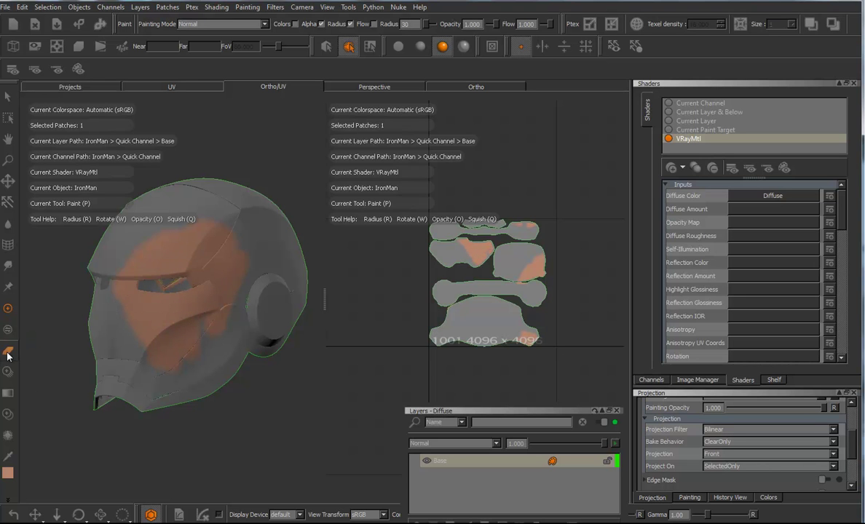
left_click(8, 350)
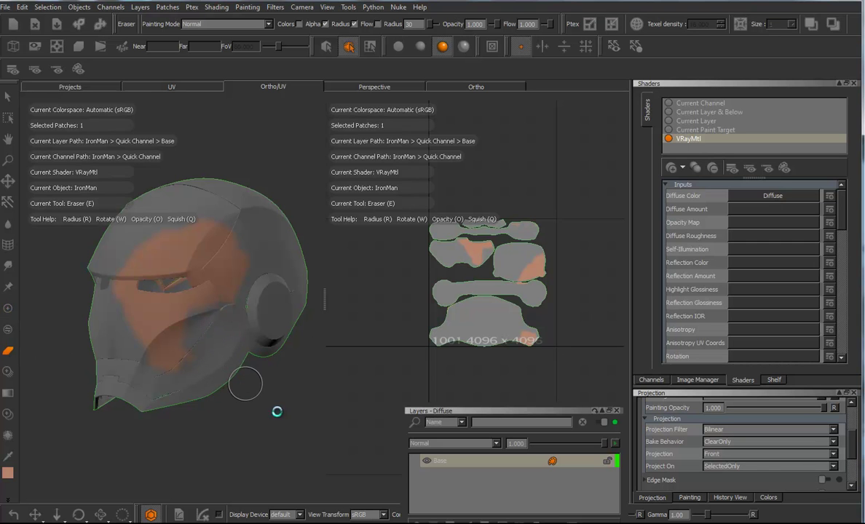
mouse_move(262, 397)
left_mouse_down("alt")
mouse_move(299, 408)
mouse_move(269, 362)
mouse_move(251, 424)
mouse_move(259, 384)
mouse_move(258, 410)
left_mouse_up("alt")
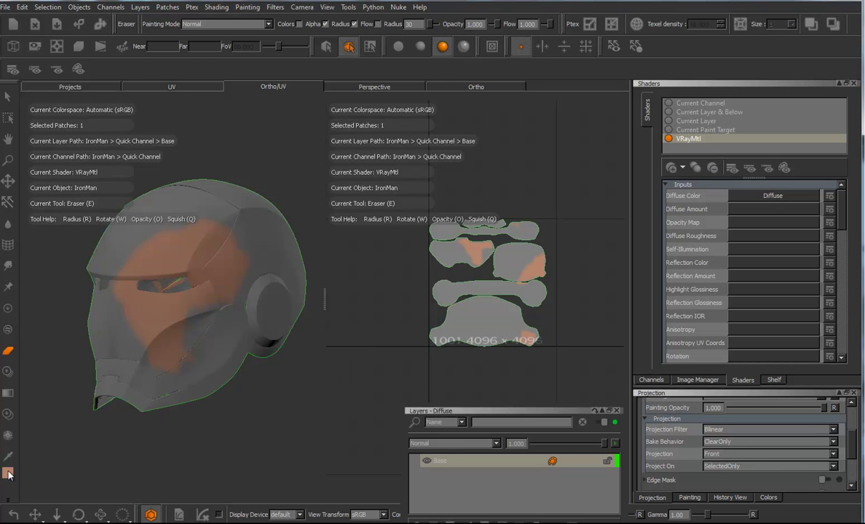
Step: Set the paint color to bright red and browse the Basic, Hard Surface and Organic brush sets
left_click(9, 439)
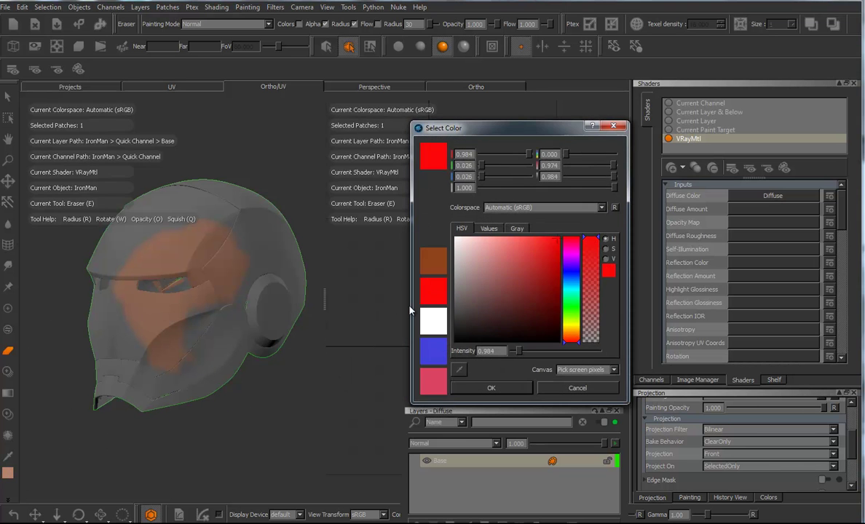
left_click(491, 388)
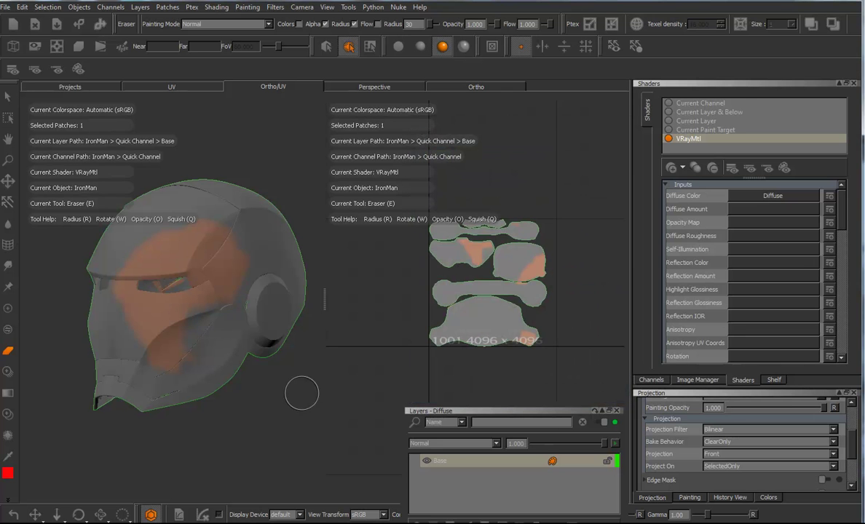
left_click(775, 380)
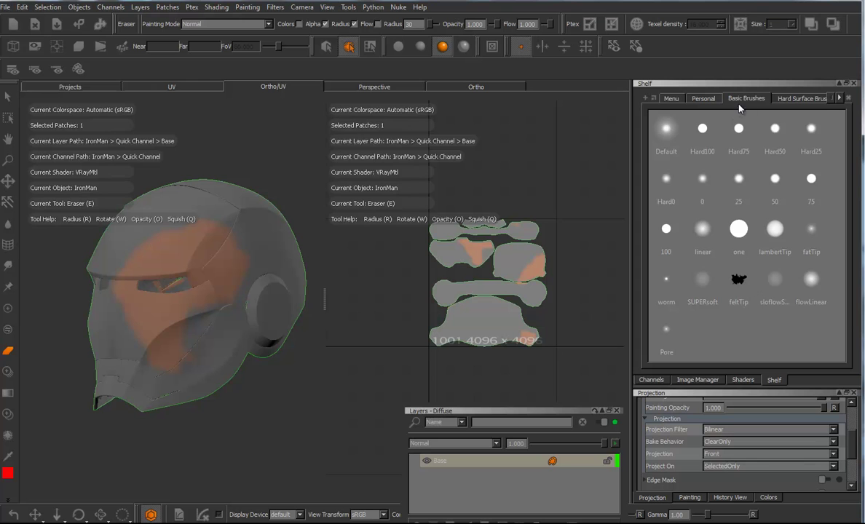
left_click(807, 99)
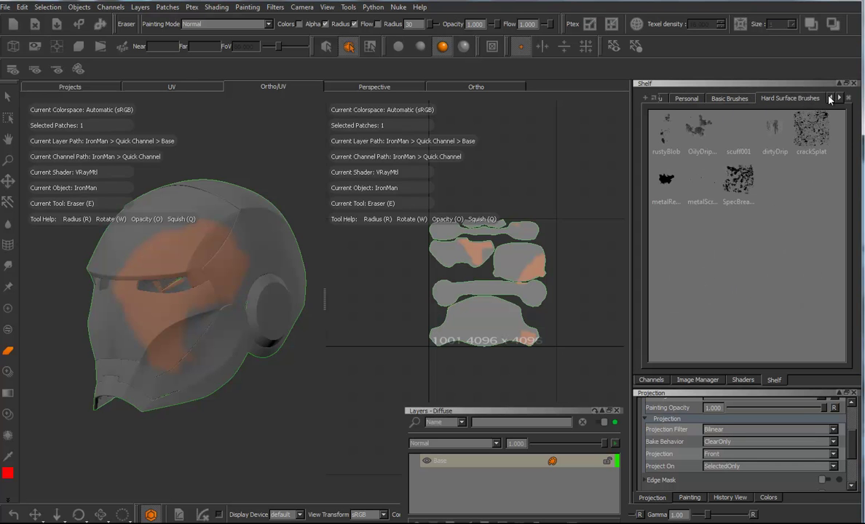
left_click(840, 99)
left_click(840, 99)
left_click(732, 98)
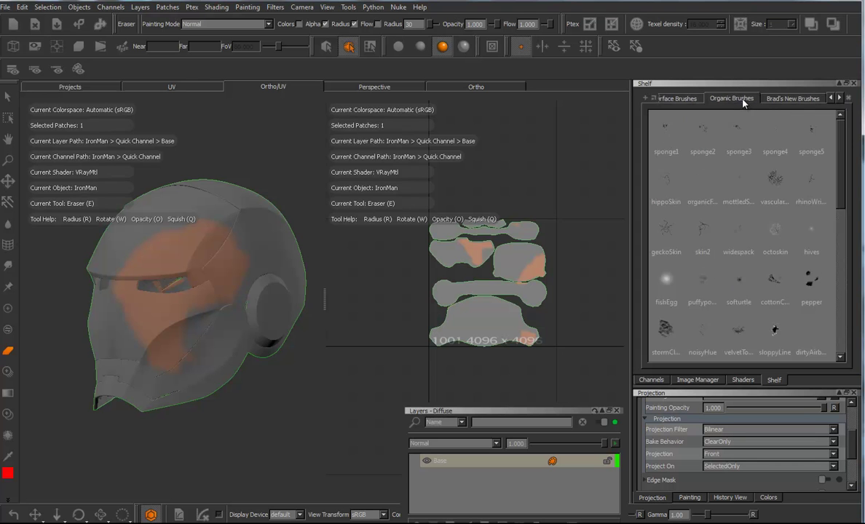
Step: Load the cloud-shaped stormCl... organic brush with the Paint tool and project red paint over the helmet from several angles
left_click(666, 332)
left_click(7, 309)
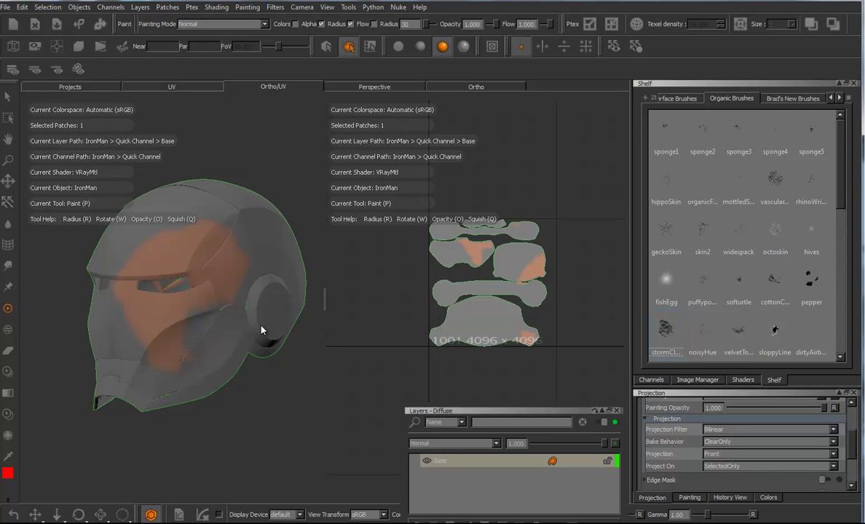
left_click(662, 331)
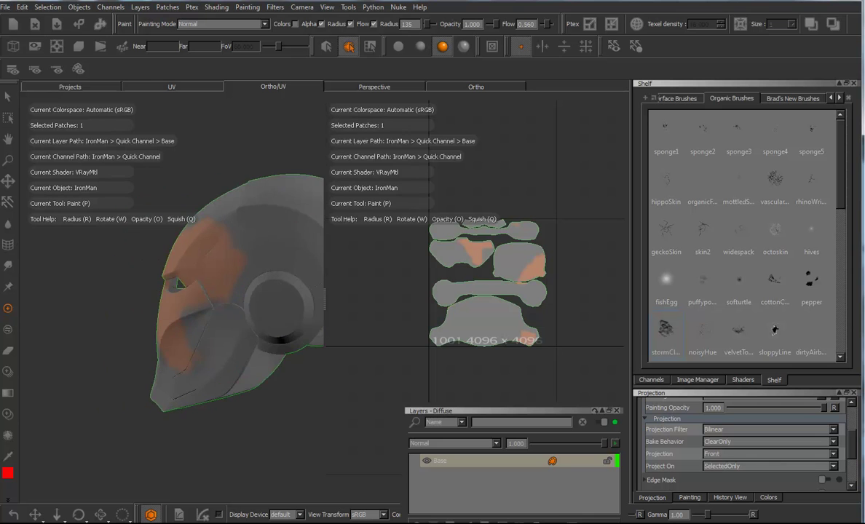
mouse_move(181, 329)
left_mouse_down("alt")
mouse_move(252, 328)
mouse_move(222, 313)
mouse_move(194, 332)
mouse_move(151, 266)
mouse_move(149, 233)
mouse_move(106, 286)
mouse_move(178, 273)
left_mouse_up("alt")
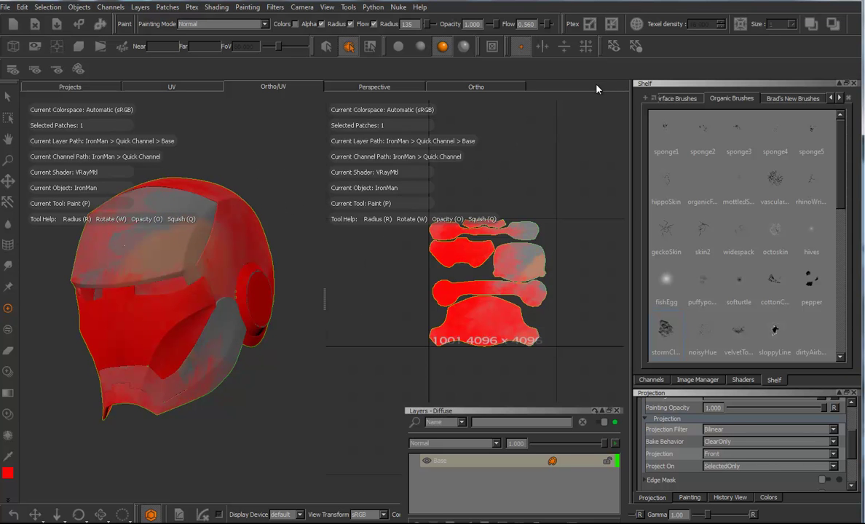
Step: Float the Brush Editor and look through the brush's jitter, pressure, radius and rotation properties before closing it
right_click(593, 70)
left_click(615, 81)
mouse_move(593, 95)
left_mouse_down()
mouse_move(508, 96)
mouse_move(500, 297)
left_mouse_up()
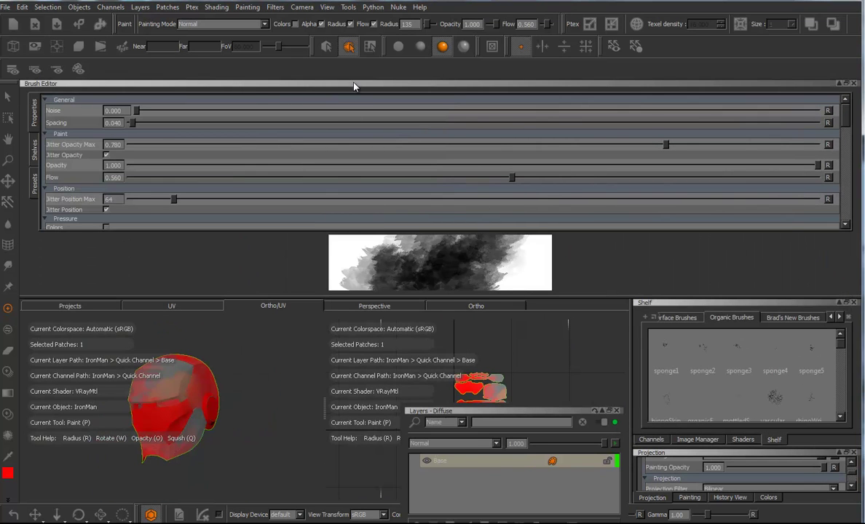
mouse_move(355, 87)
left_mouse_down()
mouse_move(352, 162)
mouse_move(368, 159)
left_mouse_up()
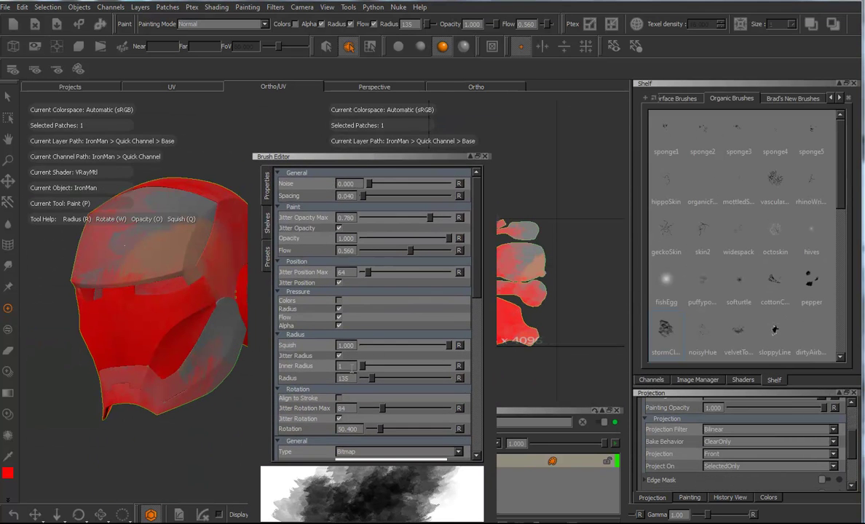
scroll(374, 350, "down", 6)
scroll(380, 307, "up", 5)
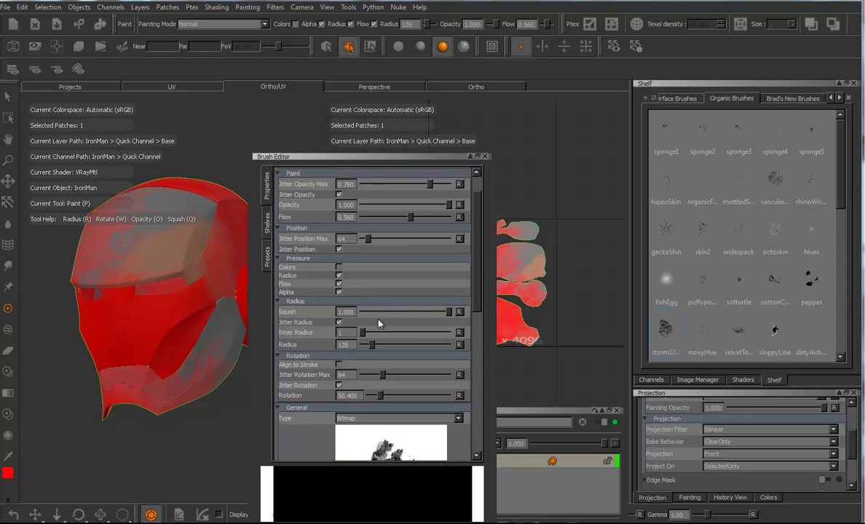
left_click(486, 156)
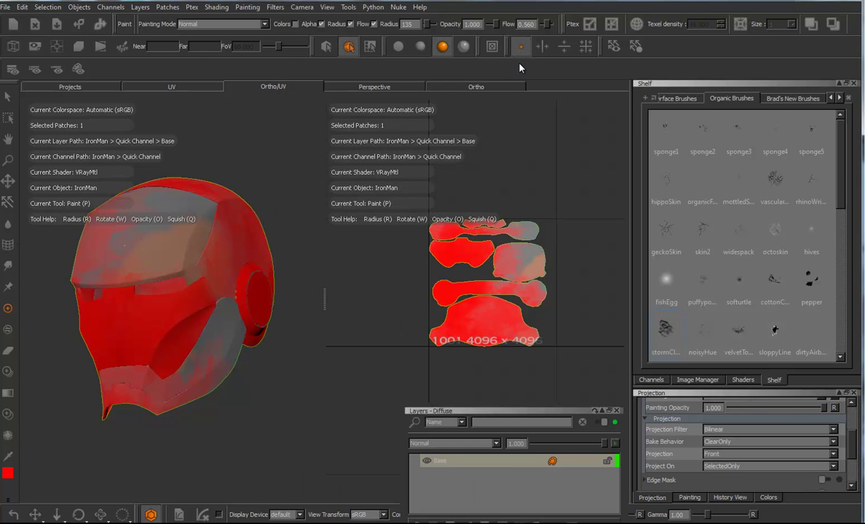
Step: Undo the red projection and repaint red over the helmet's forehead, face and cheek with the cloud brush
key("ctrl+z")
mouse_move(213, 367)
left_mouse_down("alt")
mouse_move(243, 424)
mouse_move(205, 477)
left_mouse_up("alt")
key("p")
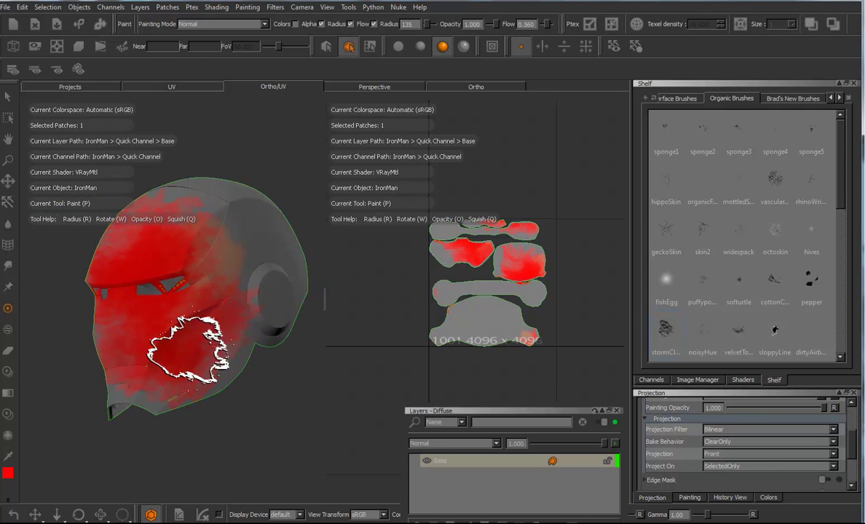
mouse_move(289, 431)
left_mouse_down("alt")
mouse_move(247, 368)
mouse_move(276, 418)
mouse_move(281, 475)
left_mouse_up("alt")
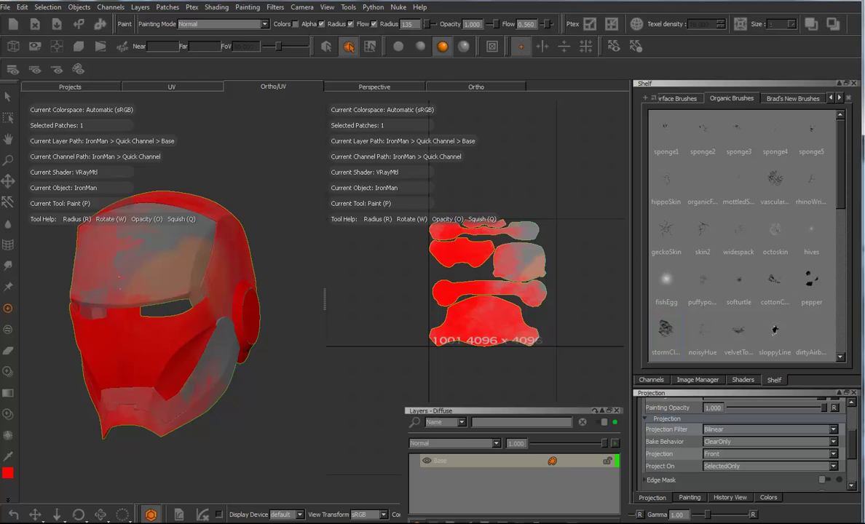
Step: Add a new layer above Base in the Diffuse channel and project red paint onto it across the forehead and face
key("ctrl+l")
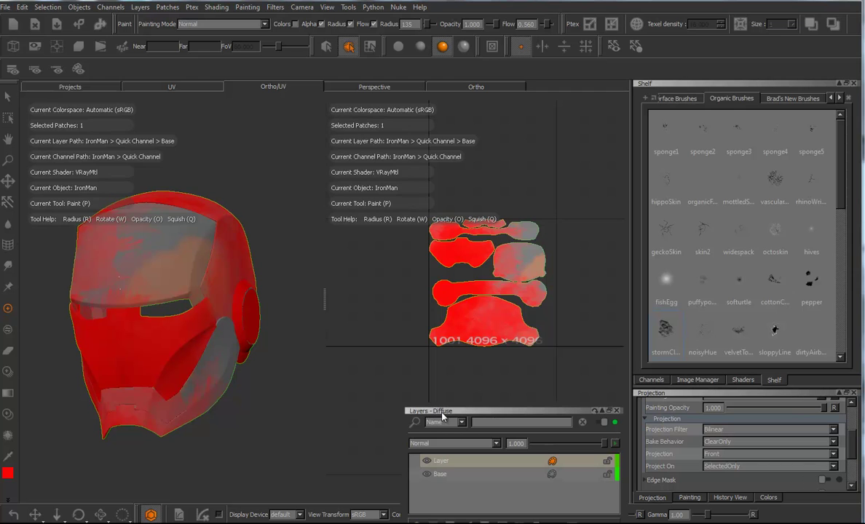
left_click(447, 464)
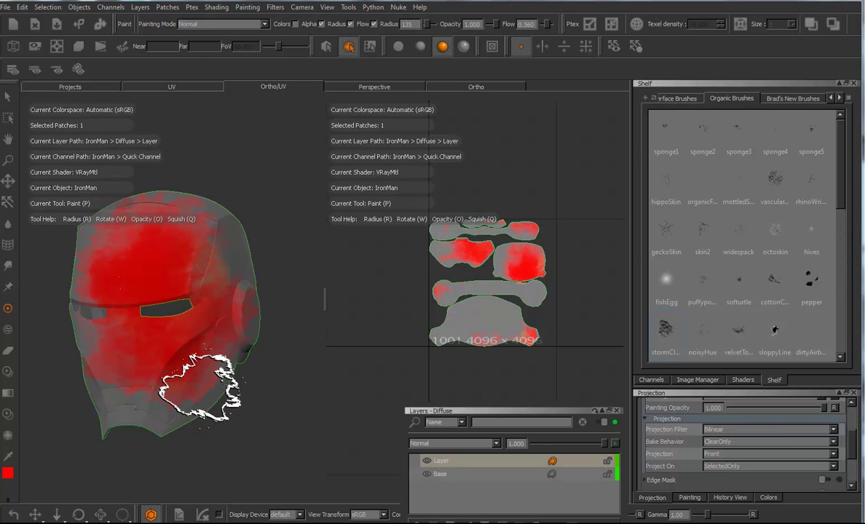
left_click_drag(208, 403, 196, 409, "alt")
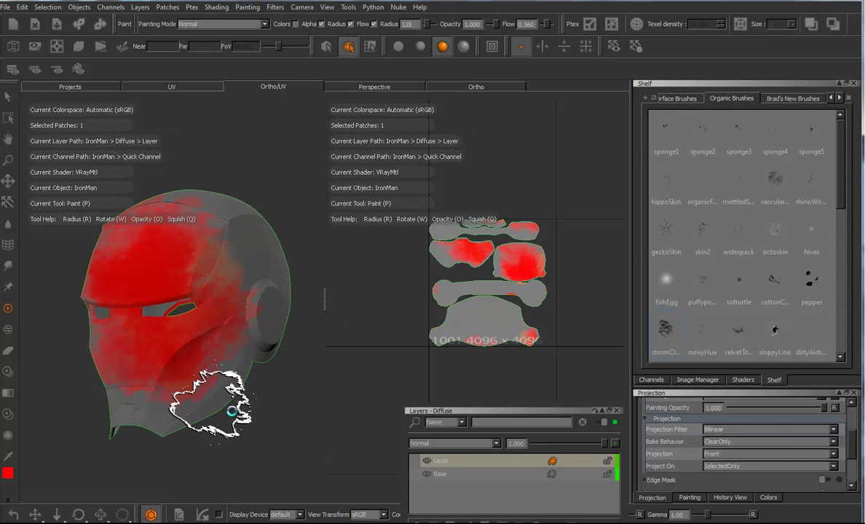
middle_click_drag(245, 442, 241, 438)
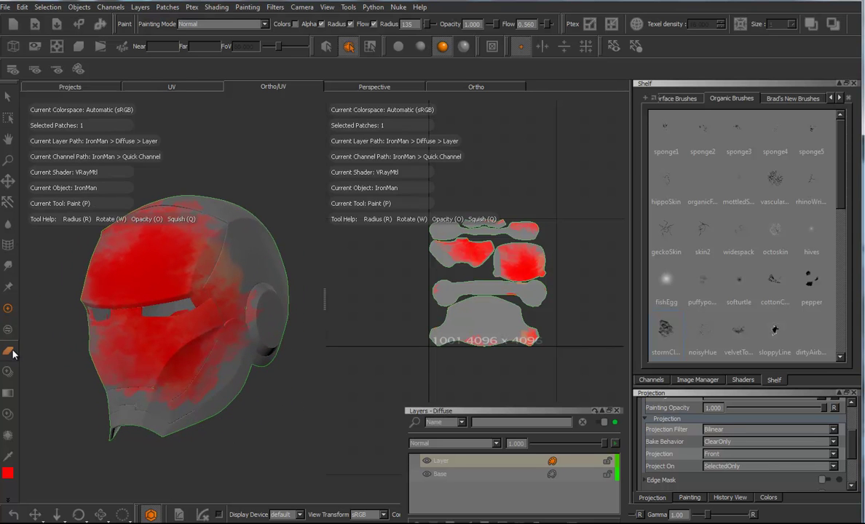
Step: Try the Eraser over the projected red paint, return to the Paint tool and set its painting mode to Clear
left_click(8, 350)
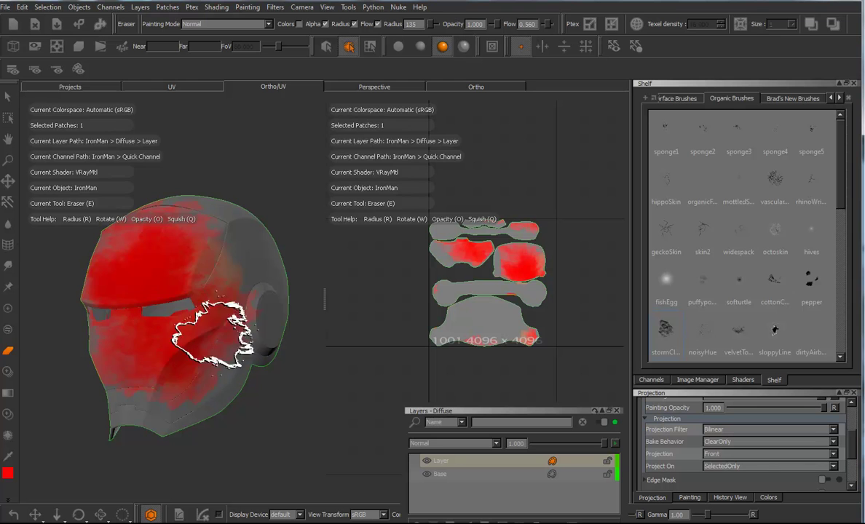
left_click(9, 309)
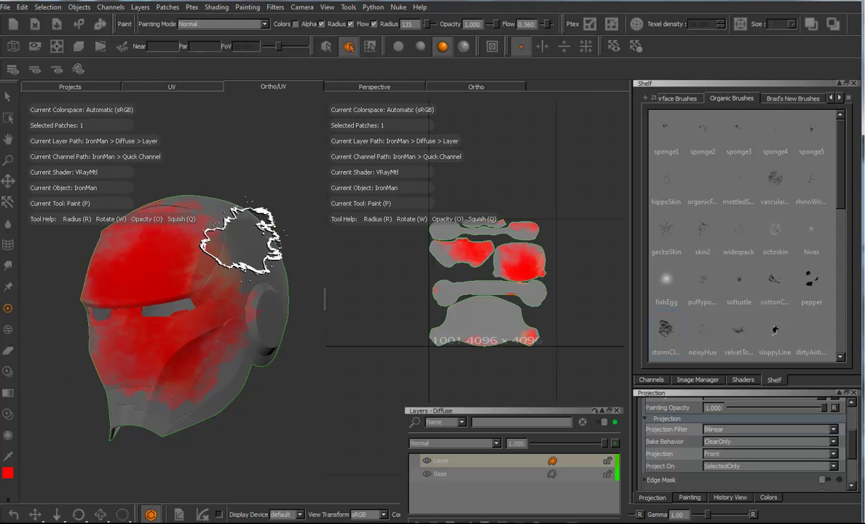
left_click(247, 27)
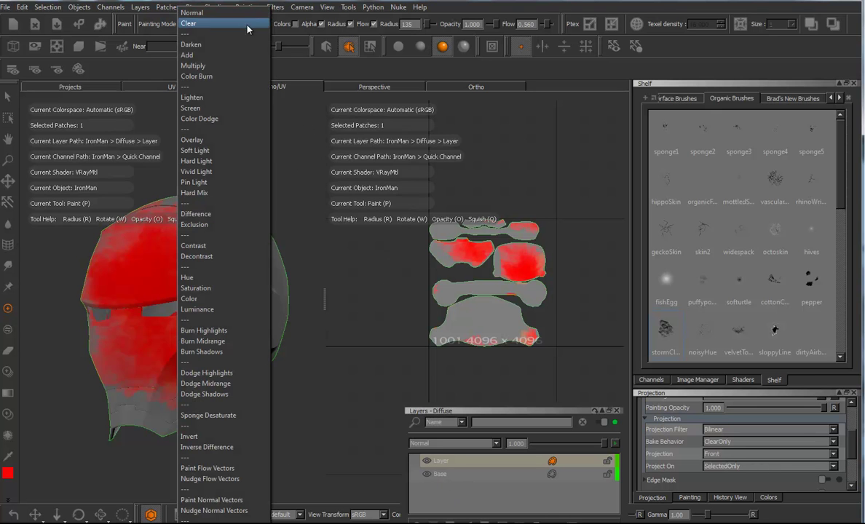
left_click(198, 27)
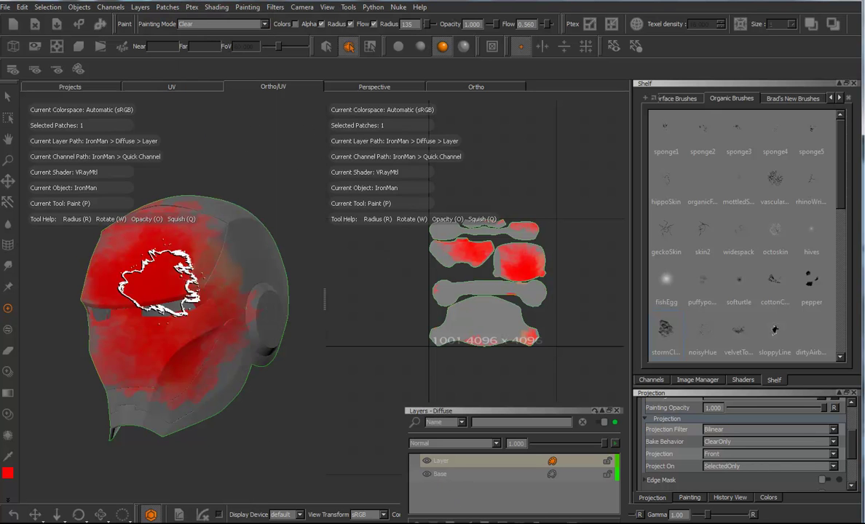
Step: Try clearing the new layer's red paint around the eye and cheek with the 135-radius brush
mouse_move(197, 255)
left_mouse_down()
mouse_move(184, 313)
mouse_move(161, 320)
mouse_move(144, 307)
left_mouse_up()
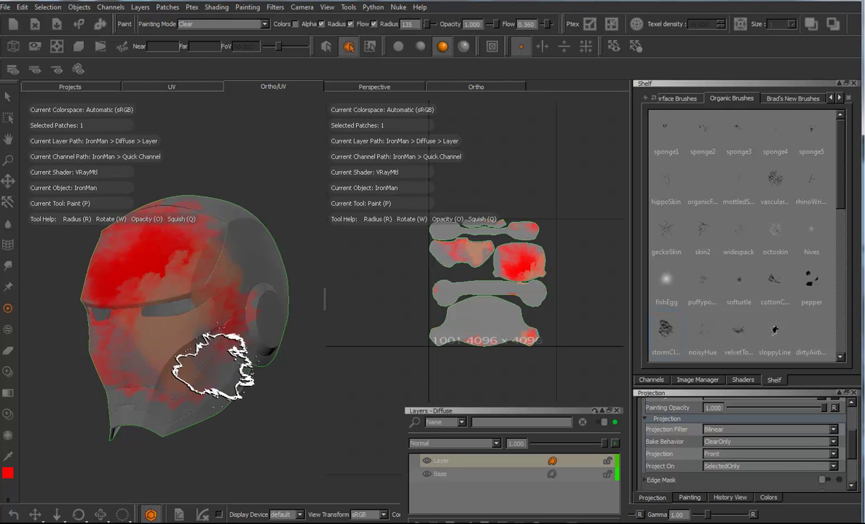
left_click_drag(211, 328, 214, 332)
key("ctrl+z")
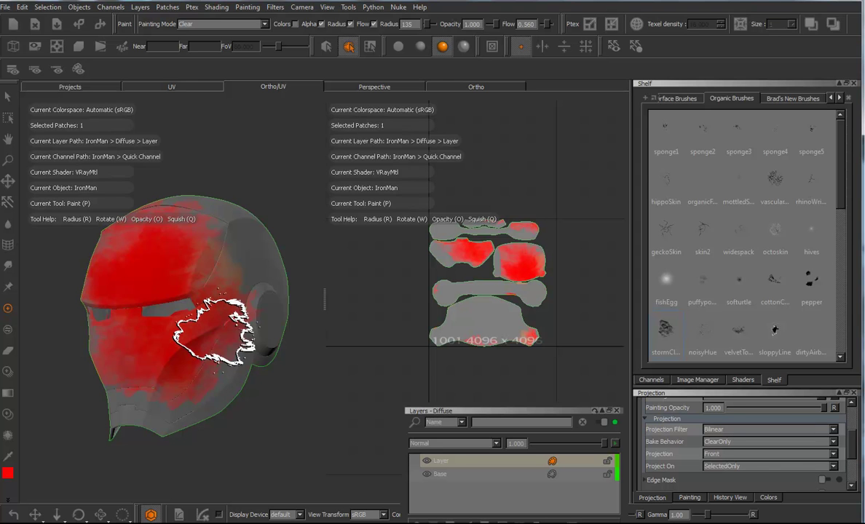
Step: Reduce the brush radius to 48 and clear a patch of the layer's red paint on the helmet's cheek
key("r")
left_click_drag(216, 332, 153, 332)
mouse_move(170, 368)
left_mouse_down()
mouse_move(164, 374)
mouse_move(177, 359)
mouse_move(160, 361)
left_mouse_up()
key("ctrl+z")
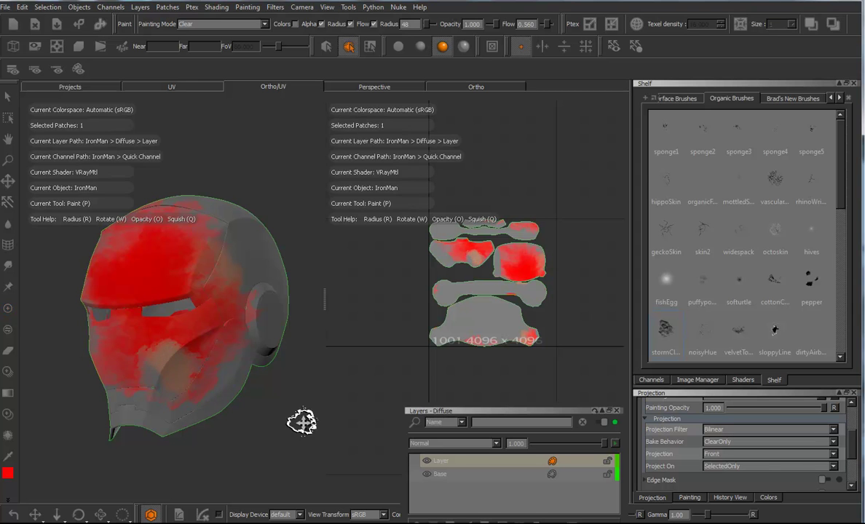
middle_click_drag(302, 423, 300, 398, "alt")
mouse_move(300, 399)
left_mouse_down("alt")
mouse_move(290, 445)
mouse_move(302, 422)
left_mouse_up("alt")
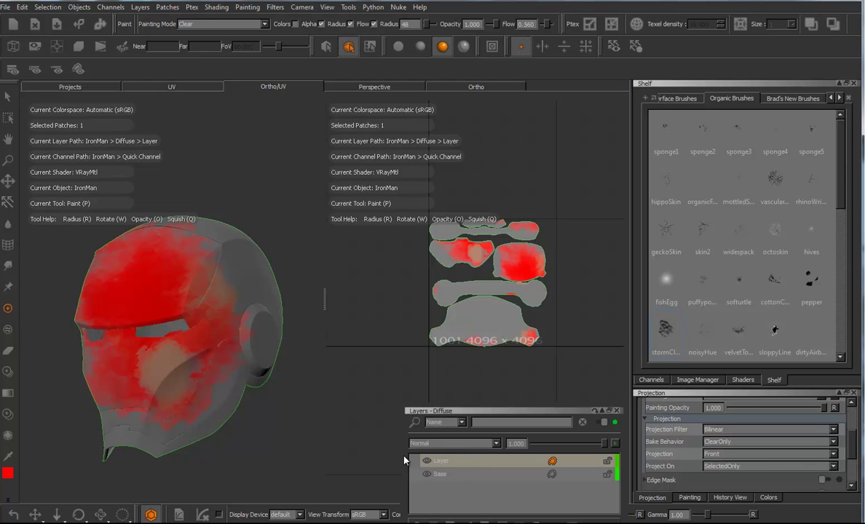
mouse_move(291, 396)
left_mouse_down("alt")
mouse_move(296, 418)
mouse_move(269, 412)
mouse_move(292, 377)
left_mouse_up("alt")
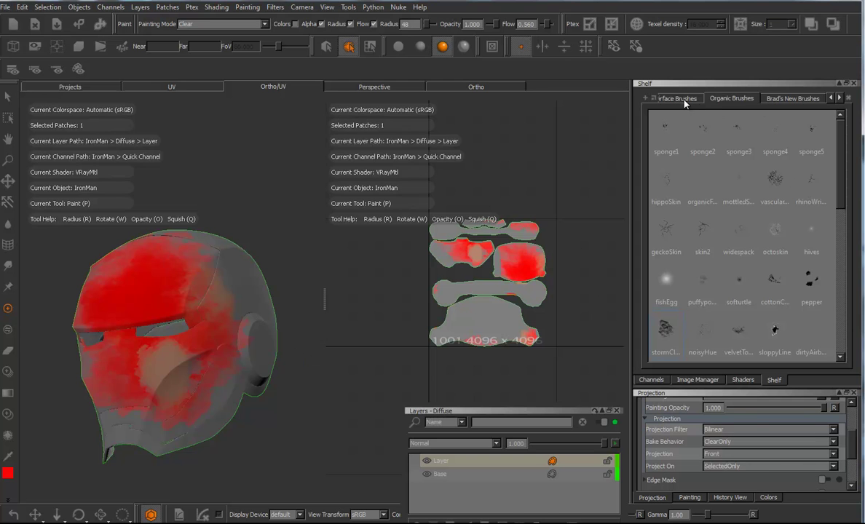
Step: Load the plank-of-wood image into the Image Manager's Project collection
left_click(750, 383)
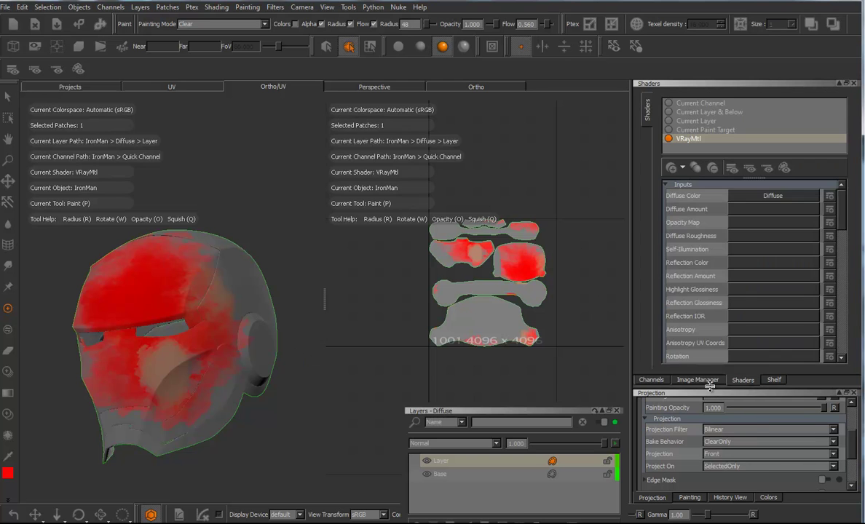
left_click(703, 384)
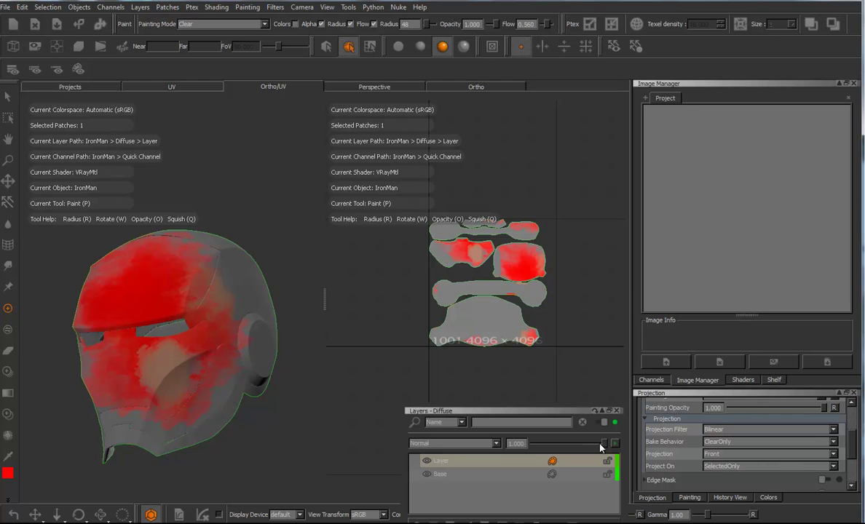
mouse_move(270, 467)
left_mouse_down("alt")
mouse_move(247, 474)
mouse_move(264, 470)
left_mouse_up("alt")
middle_click_drag(263, 468, 294, 411)
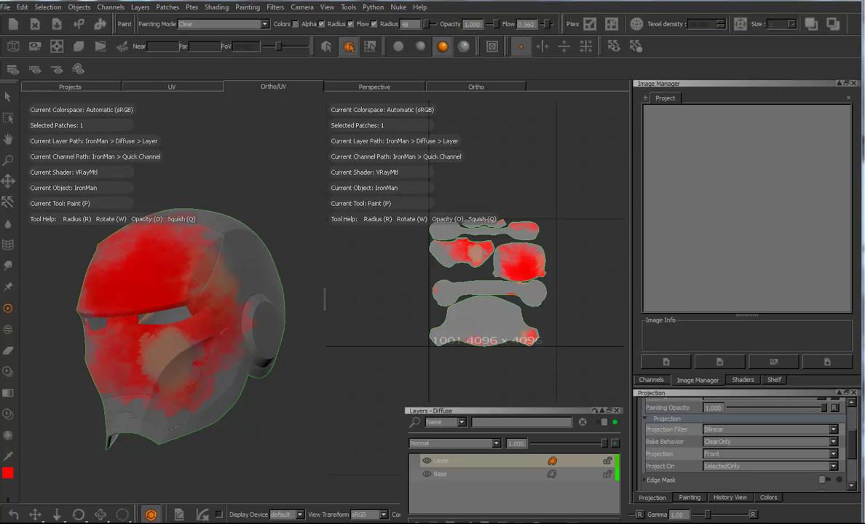
left_click_drag(772, 213, 771, 219)
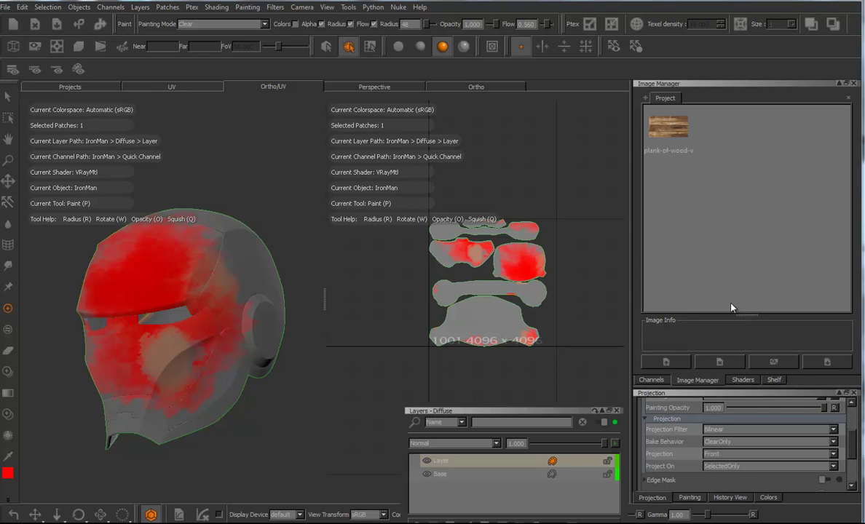
Step: Load the plank-of-wood image into the helmet view for Paint Through and scale and move it over the face
left_click_drag(658, 128, 154, 307)
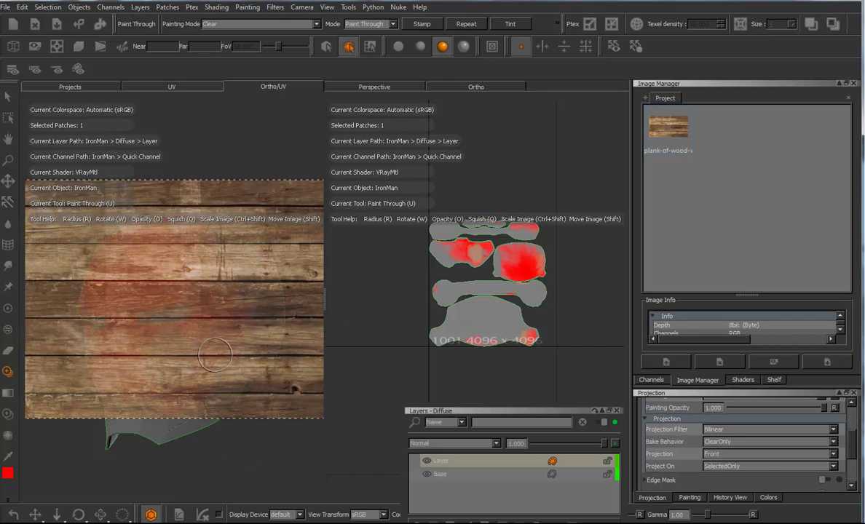
key("w")
right_click(229, 459)
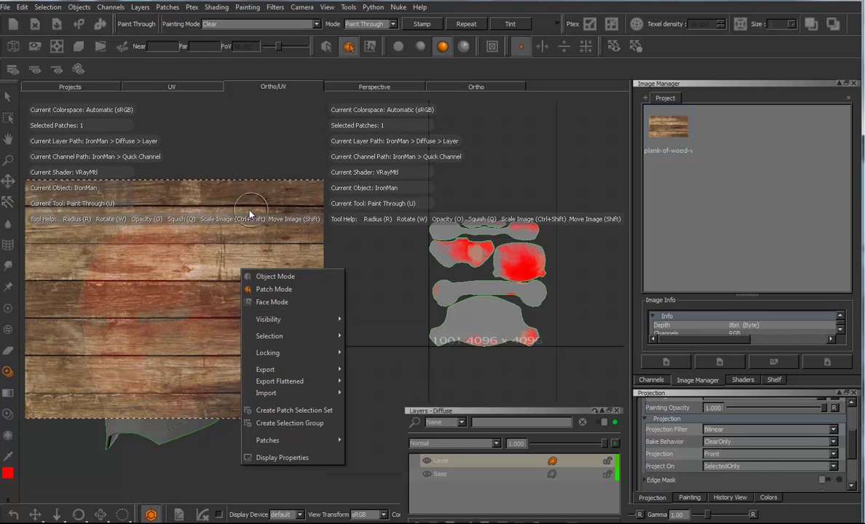
key("w")
mouse_move(241, 157)
left_mouse_down()
mouse_move(228, 152)
mouse_move(217, 177)
mouse_move(233, 166)
mouse_move(279, 181)
mouse_move(245, 123)
mouse_move(250, 166)
mouse_move(257, 166)
mouse_move(232, 166)
left_mouse_up()
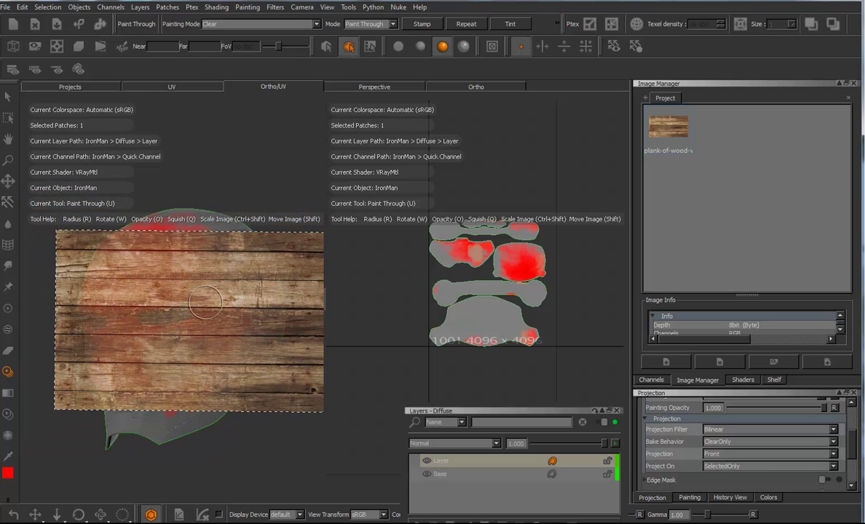
Step: Set the painting mode from Clear to Normal and try painting the wood image through onto the helmet's face
mouse_move(183, 303)
left_mouse_down()
mouse_move(145, 356)
mouse_move(134, 343)
mouse_move(172, 269)
mouse_move(132, 287)
mouse_move(176, 324)
left_mouse_up()
left_click(246, 24)
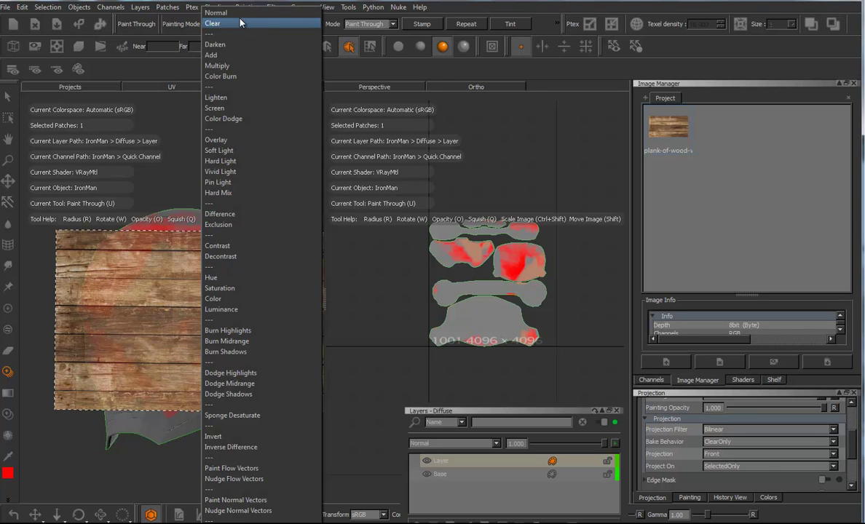
left_click(232, 12)
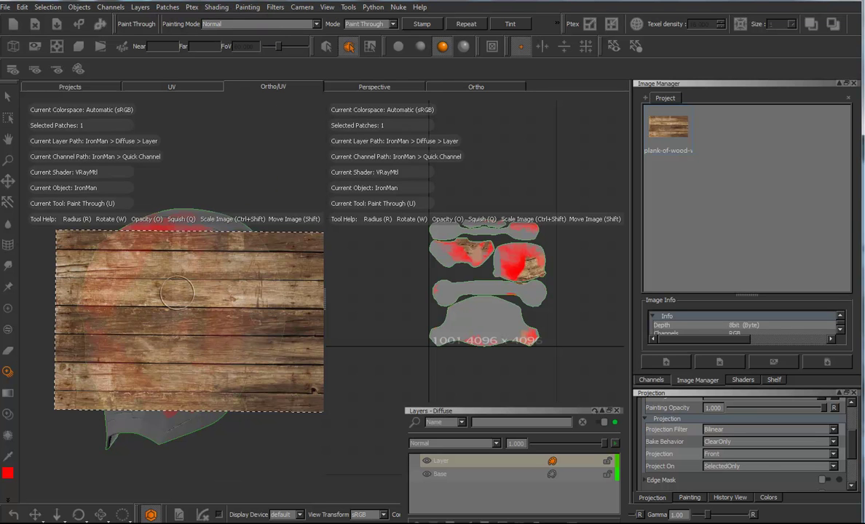
mouse_move(163, 281)
left_mouse_down()
mouse_move(199, 269)
mouse_move(186, 331)
mouse_move(153, 397)
mouse_move(118, 324)
mouse_move(136, 365)
mouse_move(219, 346)
mouse_move(197, 356)
left_mouse_up()
mouse_move(225, 164)
left_mouse_down("alt")
mouse_move(212, 175)
mouse_move(249, 175)
mouse_move(234, 187)
mouse_move(199, 179)
mouse_move(241, 171)
mouse_move(242, 181)
mouse_move(174, 184)
mouse_move(214, 184)
left_mouse_up("alt")
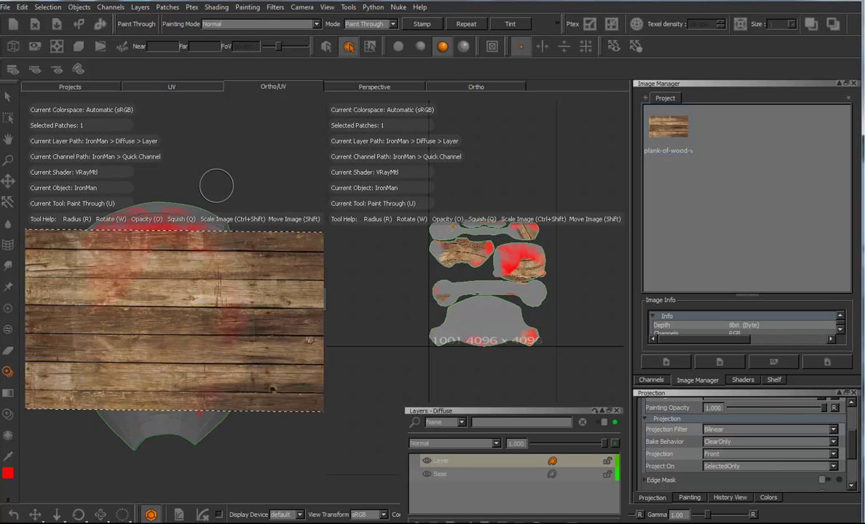
Step: Select the helmet's faceplate faces in Face mode using smart selection with the Connectedness type
left_click(7, 97)
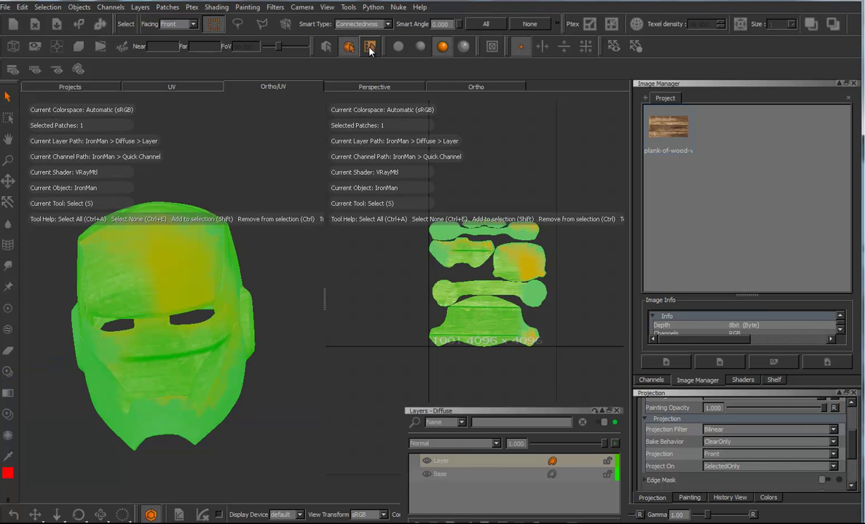
left_click(370, 47)
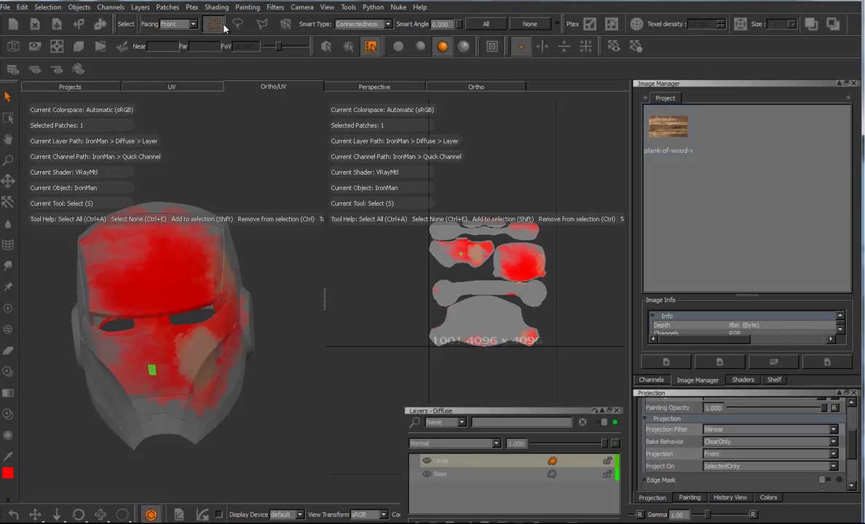
left_click(285, 26)
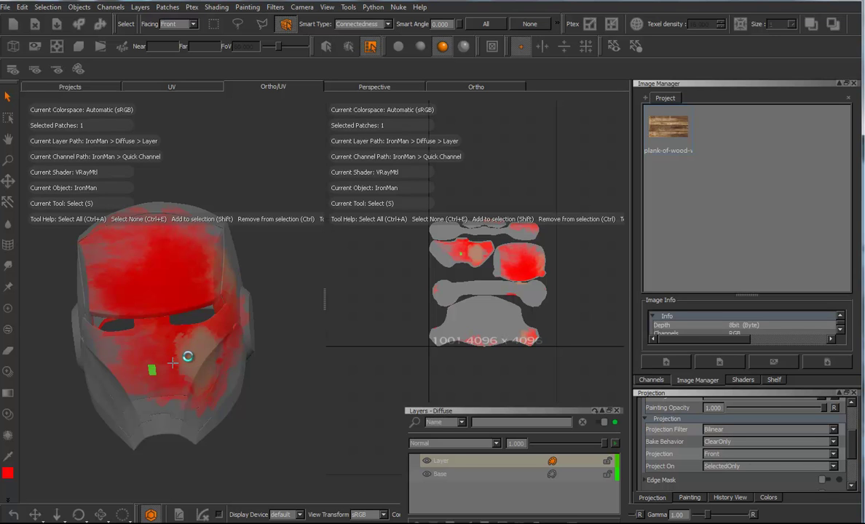
left_click(172, 362)
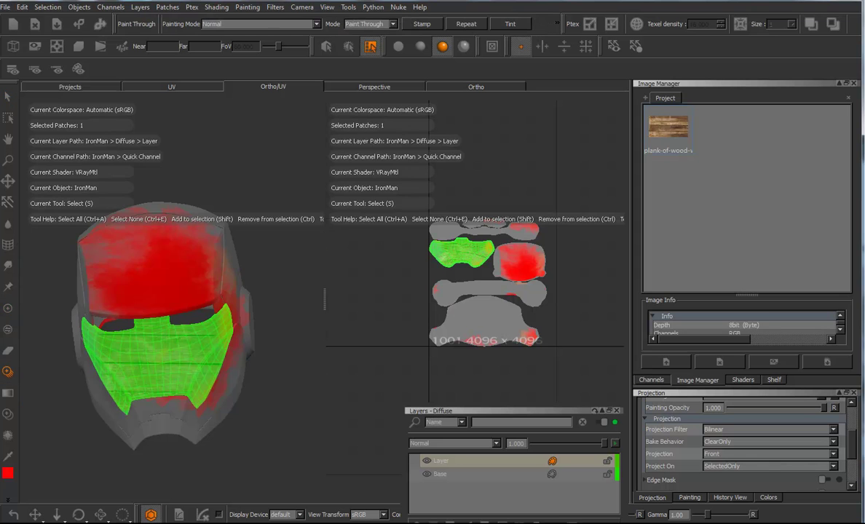
Step: Turn the helmet to face front under the wood image and paint the planks through onto the selected faceplate
left_click(8, 371)
mouse_move(248, 413)
left_mouse_down("alt")
mouse_move(260, 428)
mouse_move(243, 428)
mouse_move(253, 434)
left_mouse_up("alt")
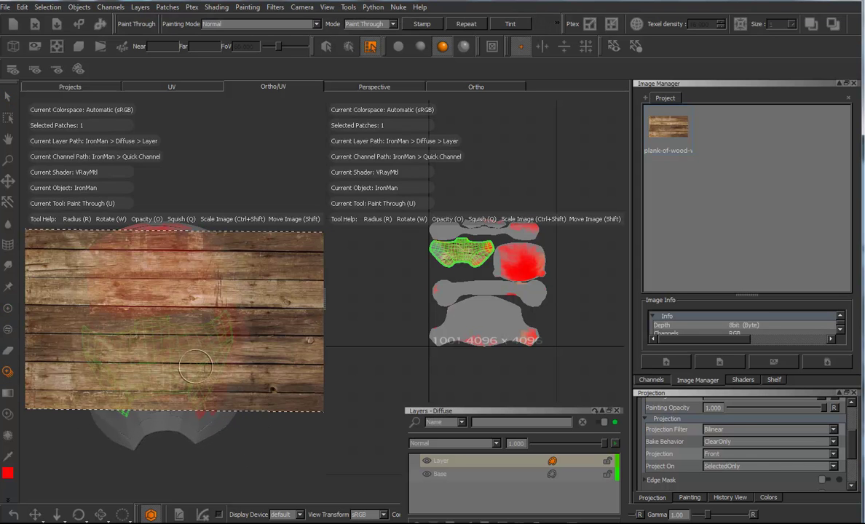
mouse_move(280, 473)
left_mouse_down("alt")
mouse_move(252, 463)
mouse_move(275, 463)
mouse_move(207, 463)
mouse_move(234, 441)
mouse_move(277, 470)
mouse_move(269, 477)
mouse_move(267, 446)
left_mouse_up("alt")
key("u")
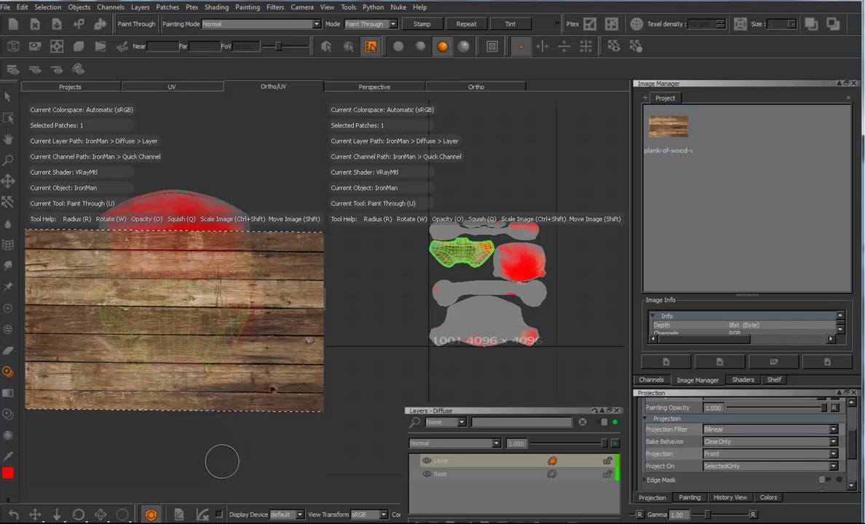
mouse_move(228, 473)
left_mouse_down("alt")
mouse_move(226, 462)
mouse_move(224, 469)
left_mouse_up("alt")
key("alt")
mouse_move(226, 455)
left_mouse_down("alt")
mouse_move(253, 459)
mouse_move(242, 458)
left_mouse_up("alt")
left_click_drag(142, 353, 128, 393)
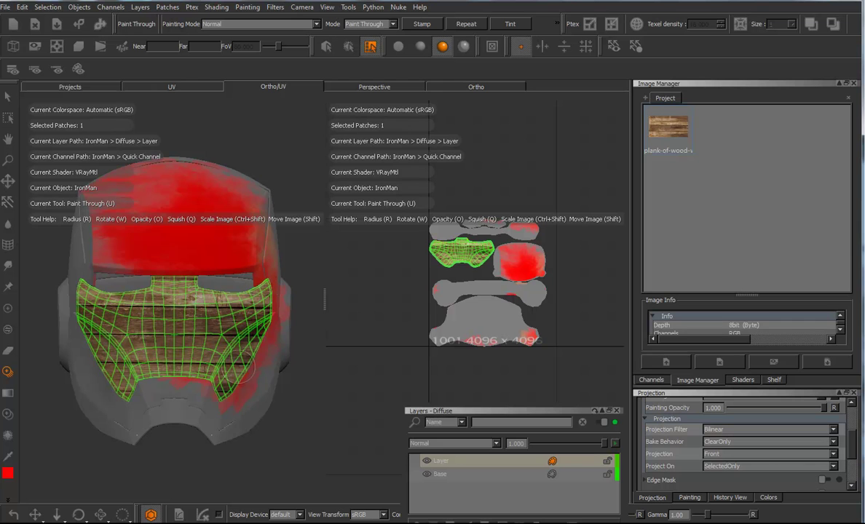
left_click_drag(241, 362, 235, 368)
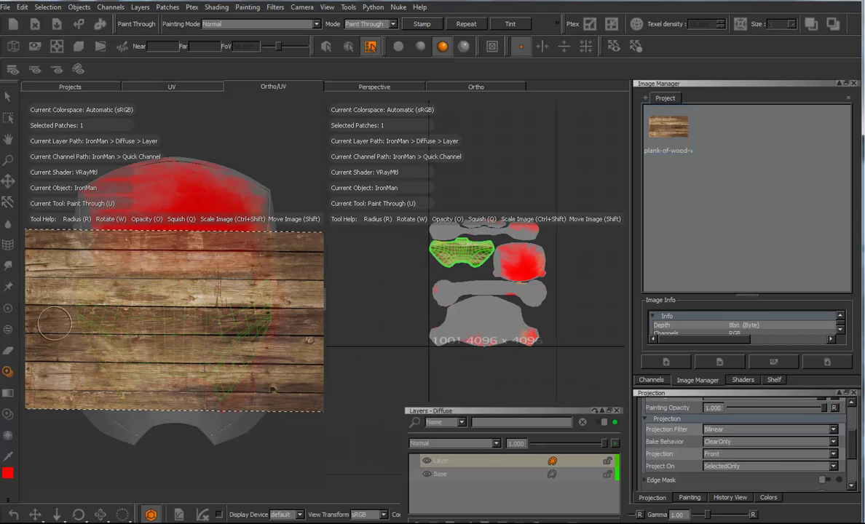
Step: Return to the Paint tool and Patch mode, and inspect the wooden faceplate from several angles
key("p")
left_click_drag(285, 450, 253, 455, "alt")
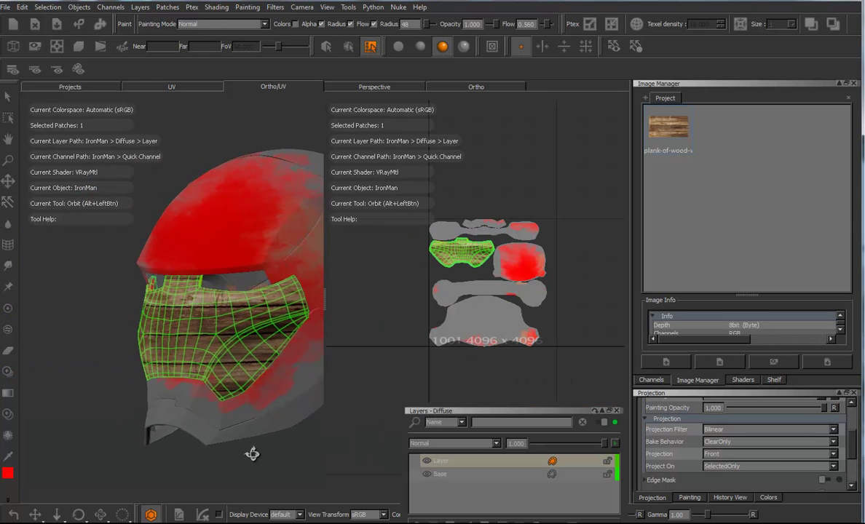
left_click(351, 48)
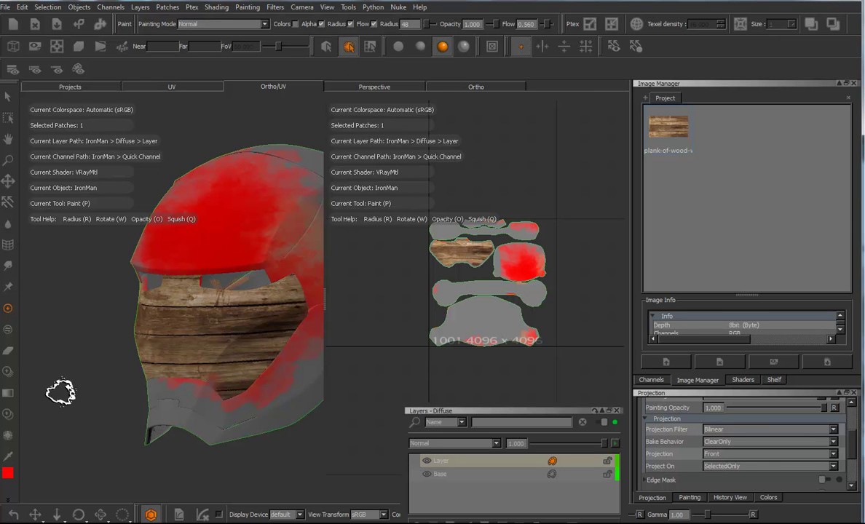
mouse_move(64, 392)
left_mouse_down("alt")
mouse_move(112, 386)
mouse_move(93, 384)
left_mouse_up("alt")
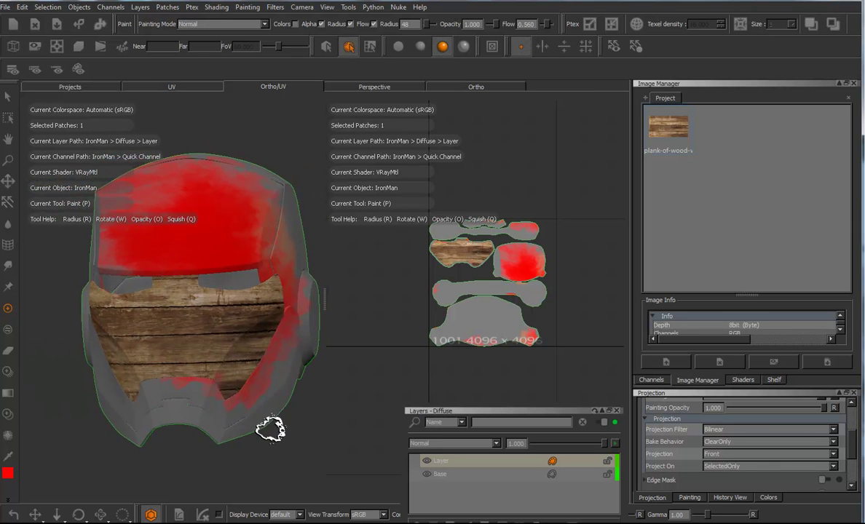
mouse_move(282, 447)
left_mouse_down("alt")
mouse_move(309, 463)
mouse_move(230, 460)
mouse_move(280, 459)
mouse_move(268, 427)
mouse_move(264, 456)
mouse_move(285, 450)
left_mouse_up("alt")
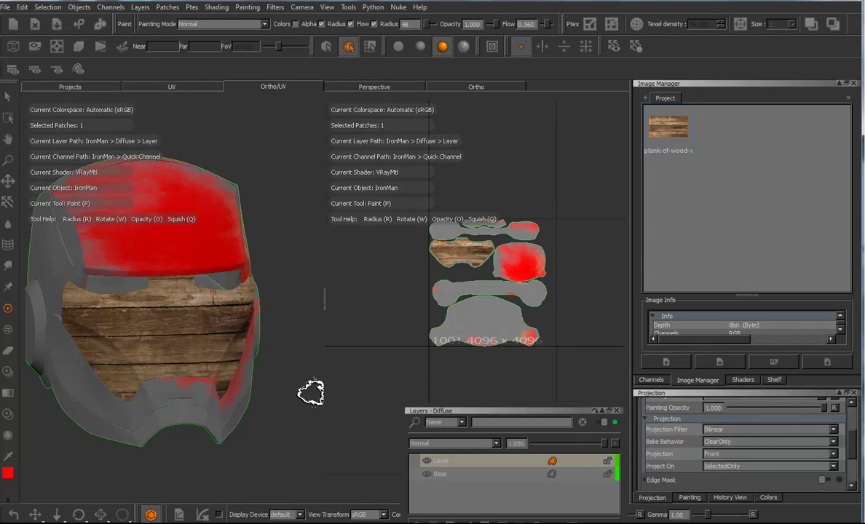
left_click_drag(303, 412, 281, 412, "alt")
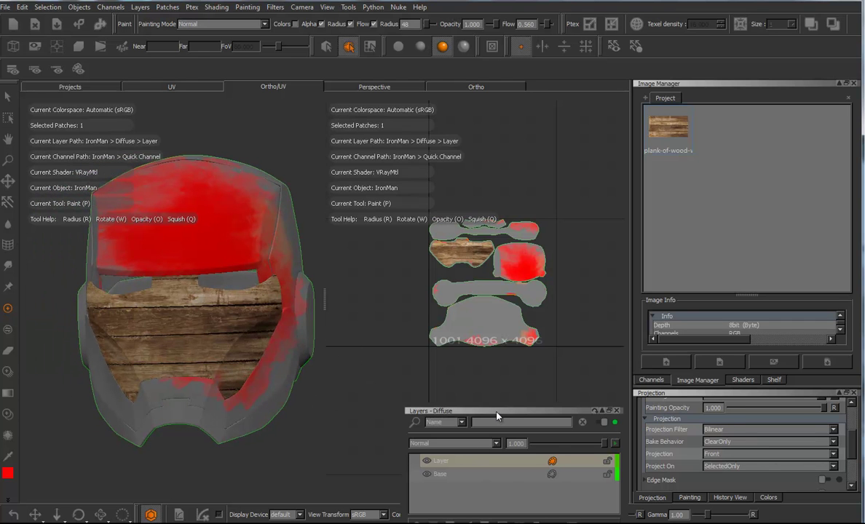
Step: Select the Layer and Base layers and start exporting all layers flattened
left_click_drag(498, 412, 561, 332)
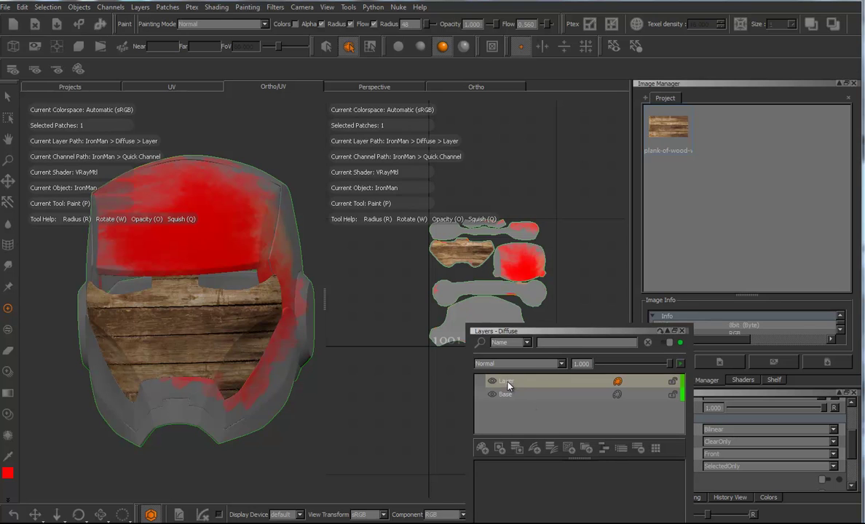
left_click(507, 383)
left_click(503, 394, "shift")
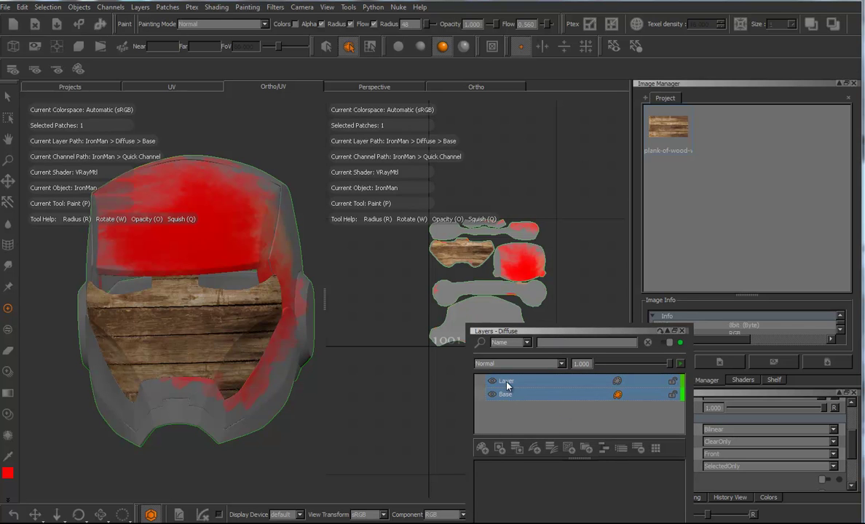
right_click(507, 383)
mouse_move(543, 313)
mouse_move(557, 344)
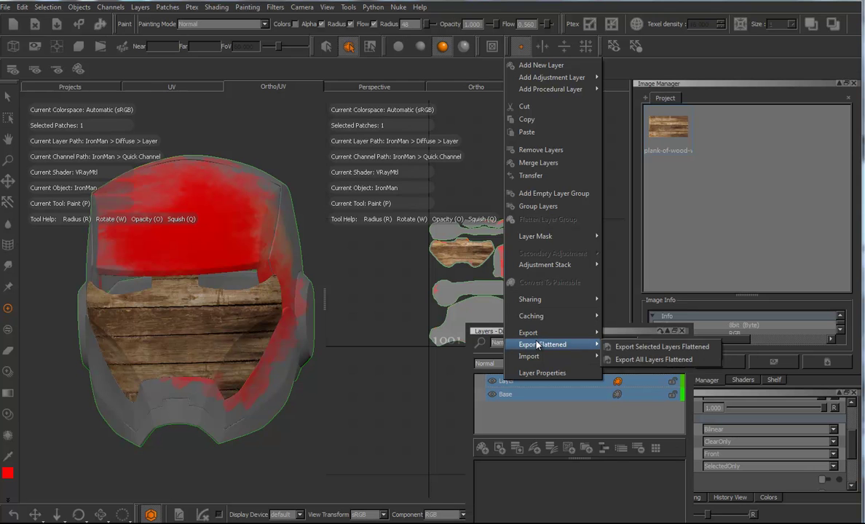
left_click(635, 361)
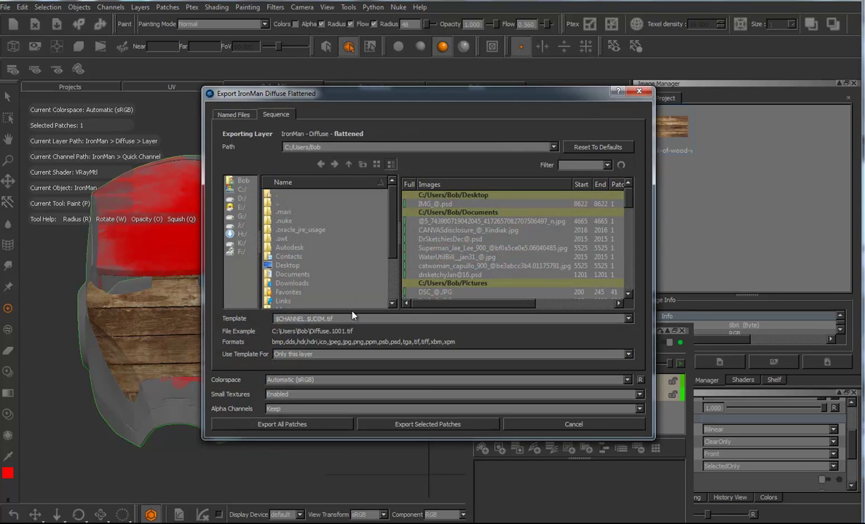
Step: Name the flattened export IronPlank with the .tif extension and export all patches
left_click_drag(495, 90, 616, 318)
left_click_drag(509, 321, 541, 174)
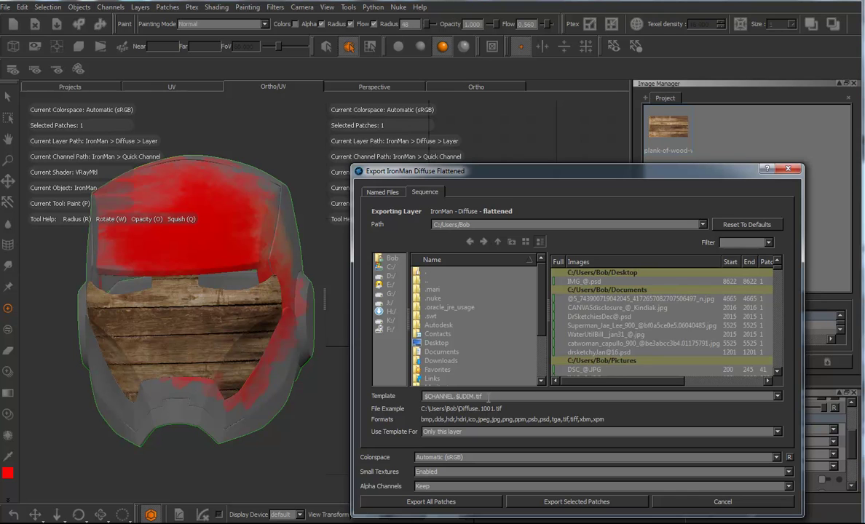
left_click_drag(489, 397, 276, 398)
type("IronPlank")
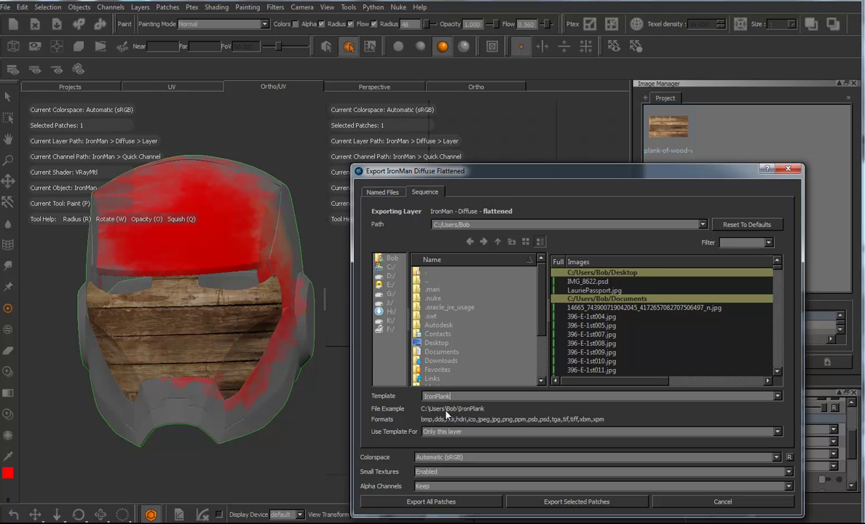
left_click(432, 502)
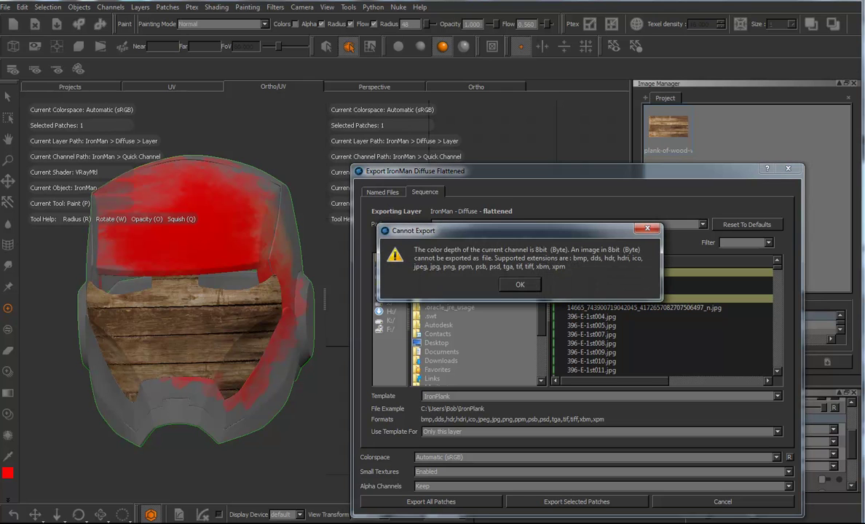
left_click(520, 287)
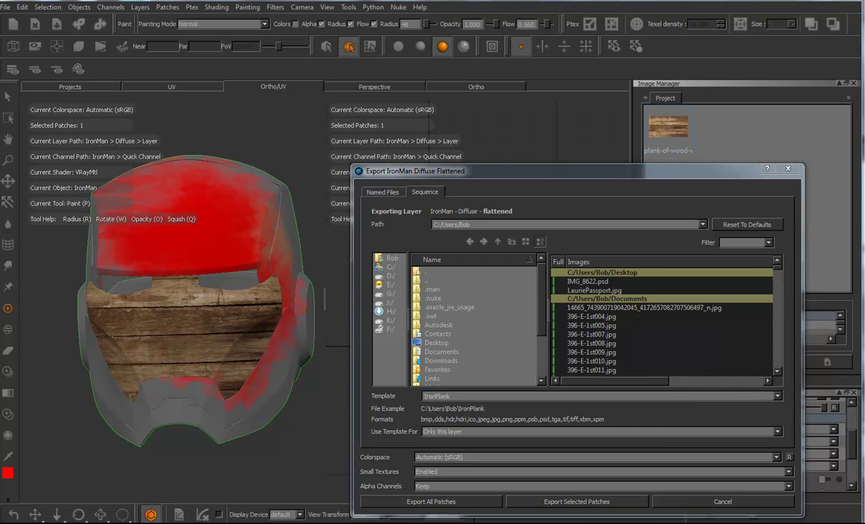
key("Return")
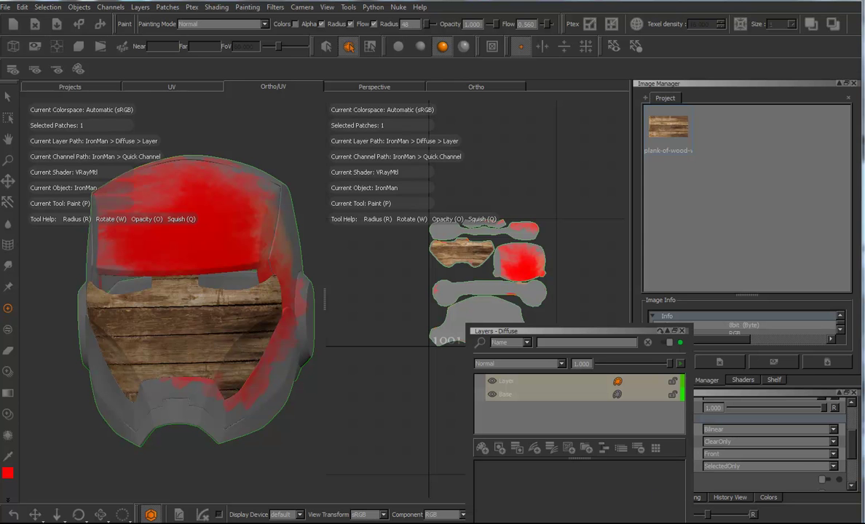
Step: Switch to Maya and dismiss the Export Selection dialog to get back to the helmet model
left_click(264, 484)
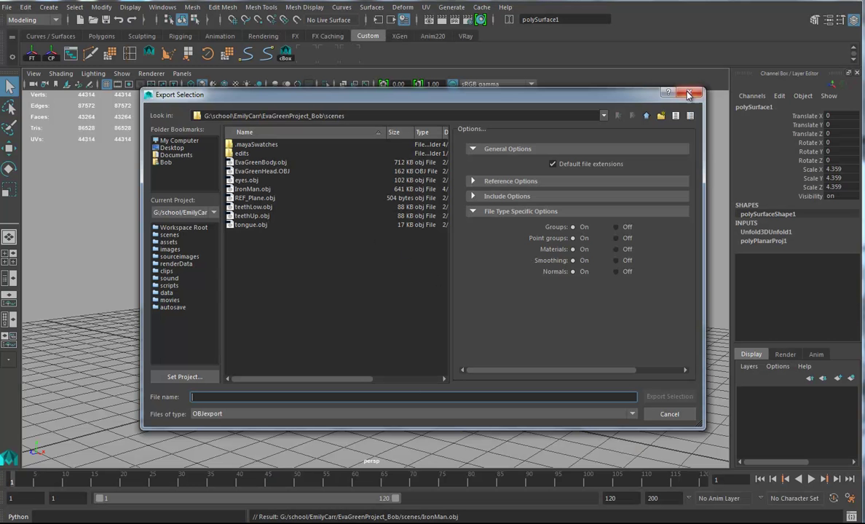
left_click(691, 91)
left_click_drag(415, 361, 425, 346, "alt")
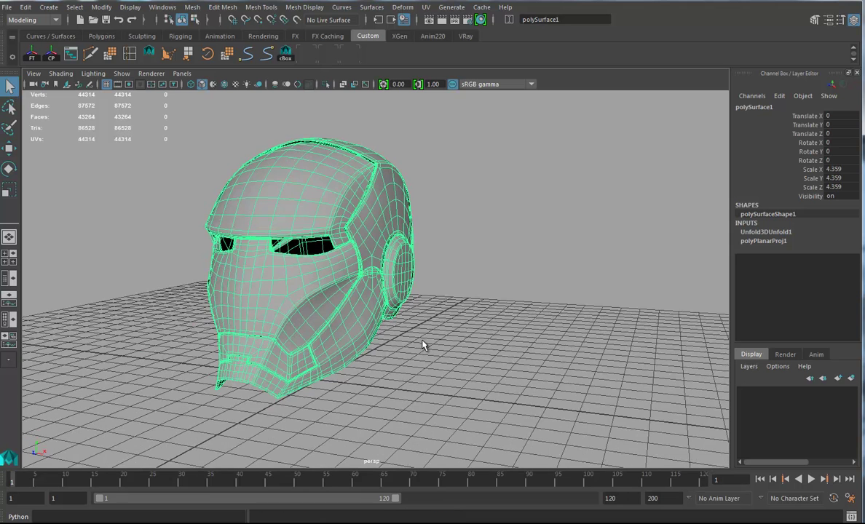
Step: Open the Hypershade, fit its window beside the helmet and bring in ironplank.tif as a file texture
right_click(260, 178)
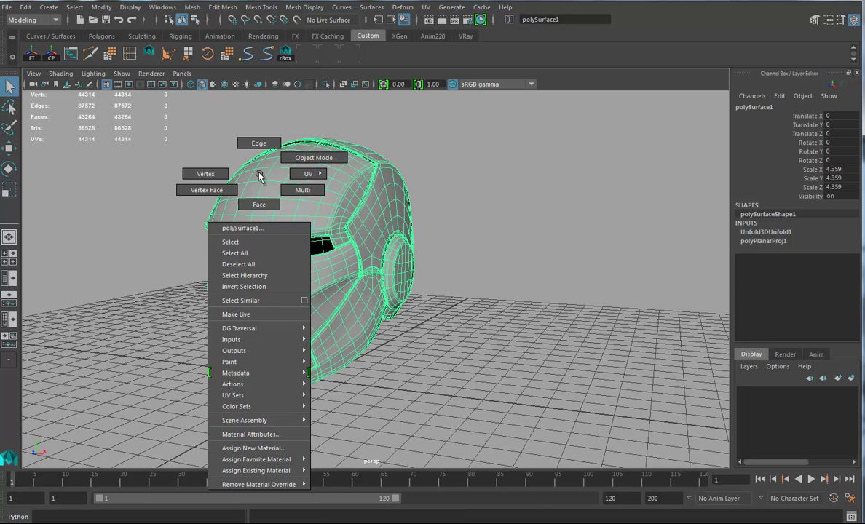
left_click(482, 20)
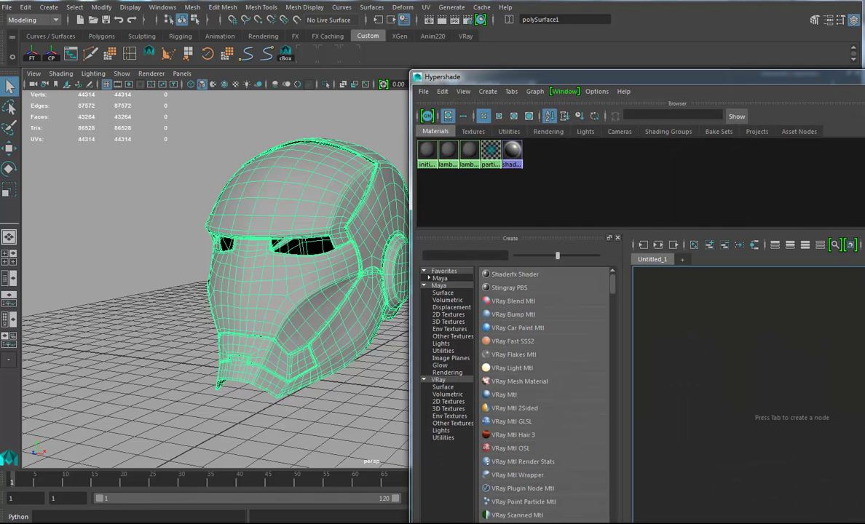
left_click_drag(864, 412, 728, 411)
left_click_drag(704, 73, 579, 25)
Step: Assign a new VRay Mtl material to the helmet
right_click(232, 200)
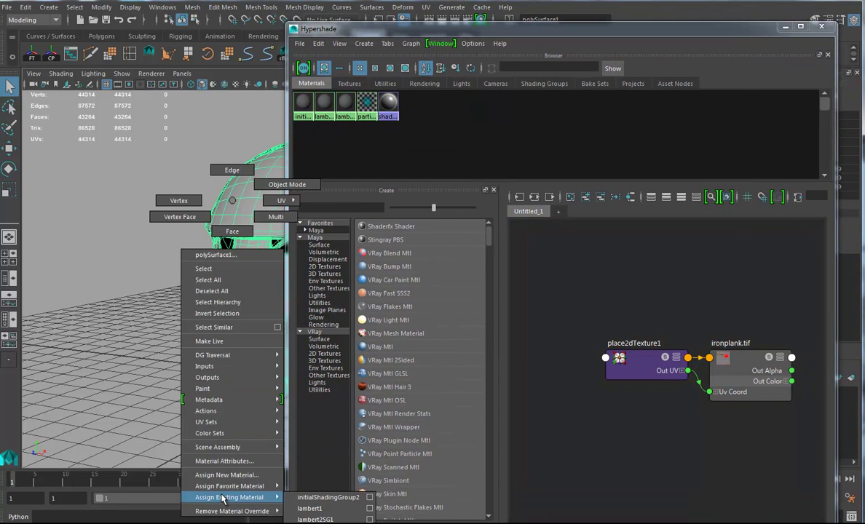
mouse_move(219, 486)
left_click(318, 492)
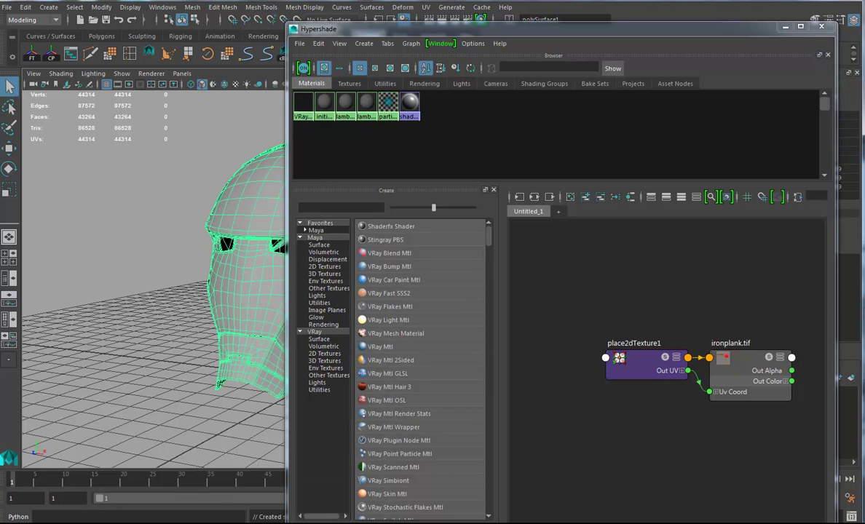
Step: Open the new VRay material's attributes and connect the ironplank.tif texture to its Diffuse Color
double_click(305, 106)
left_click_drag(364, 29, 37, 40)
middle_click_drag(378, 369, 537, 171)
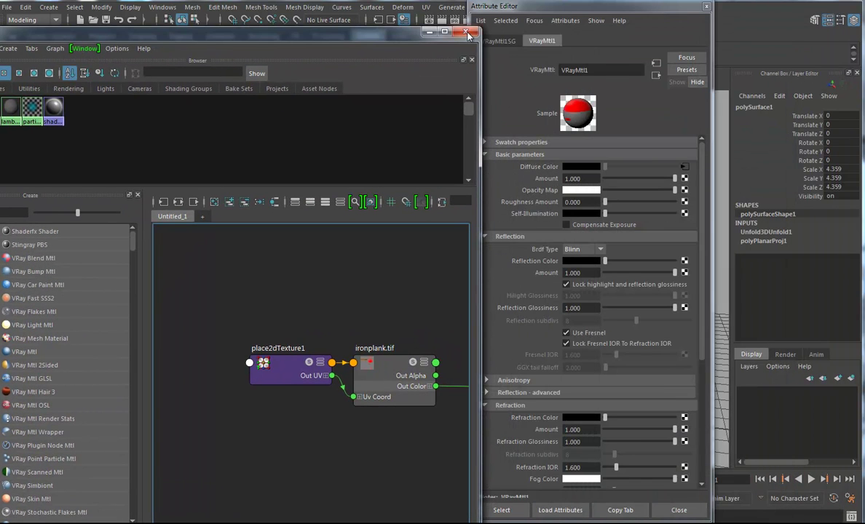
Step: Put away the Hypershade and Attribute Editor and show the helmet with its texture in the viewport
left_click(432, 32)
left_click(706, 7)
left_click_drag(342, 319, 453, 324, "alt")
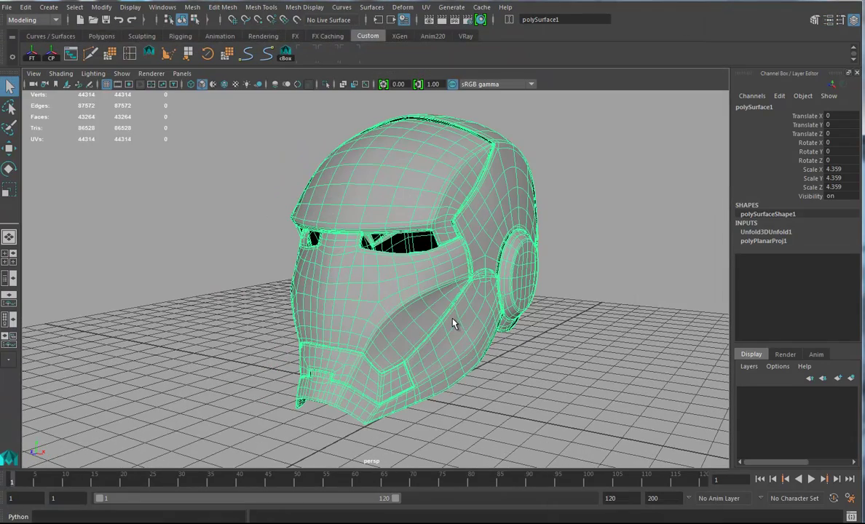
key("6")
mouse_move(411, 290)
left_mouse_down("alt")
mouse_move(401, 298)
mouse_move(359, 275)
mouse_move(383, 290)
left_mouse_up("alt")
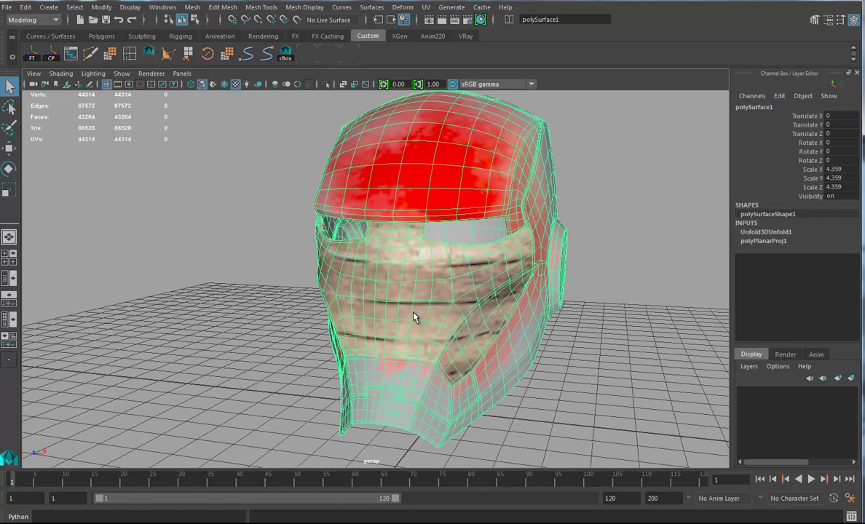
Step: Switch the viewport to the legacy renderer and deselect the helmet to view its red paint and wood texture
left_click(152, 73)
left_click(164, 105)
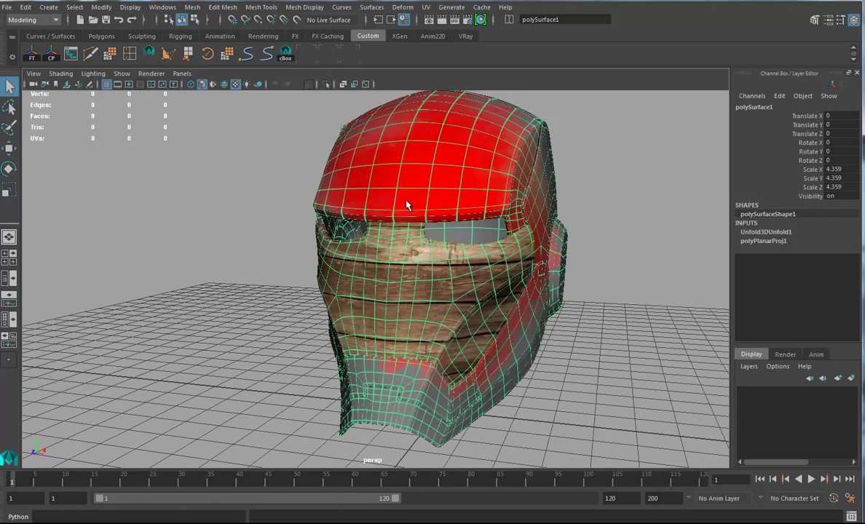
left_click(590, 355)
left_click_drag(591, 355, 554, 367, "alt")
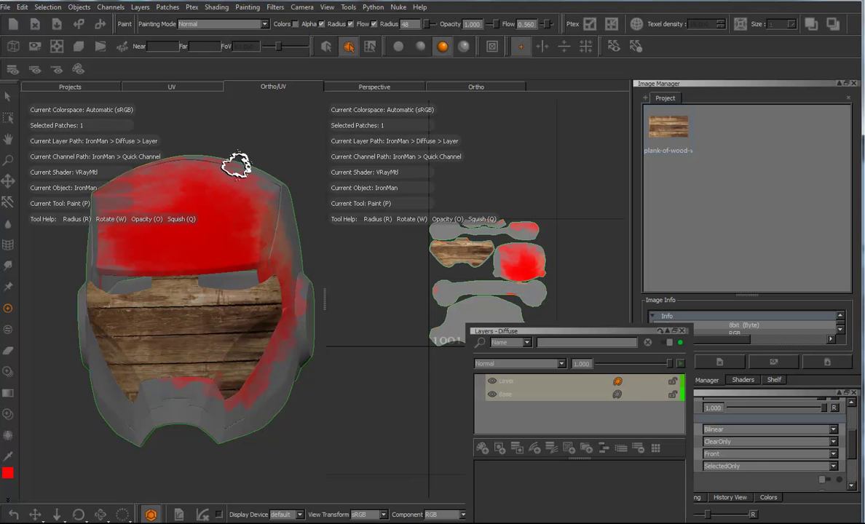
Step: Switch to Mari and close the floating Layers palette beside the painted helmet
mouse_move(232, 143)
left_mouse_down("alt")
mouse_move(243, 139)
mouse_move(222, 149)
left_mouse_up("alt")
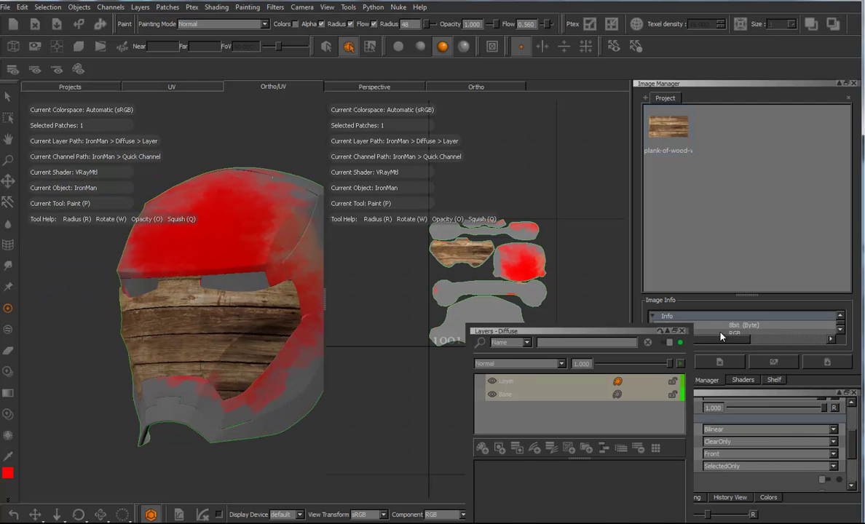
left_click(683, 332)
middle_click_drag(257, 261, 190, 240)
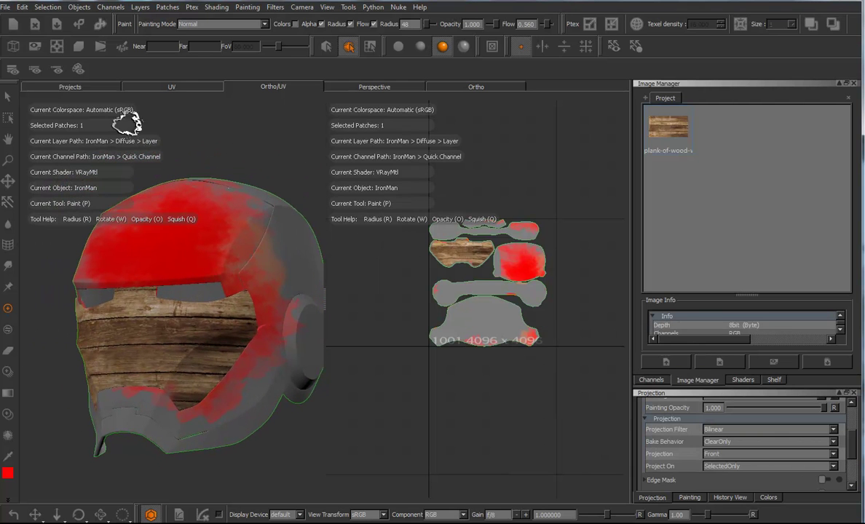
Step: Save the painted helmet project and close it, returning to the project list
left_click(70, 87)
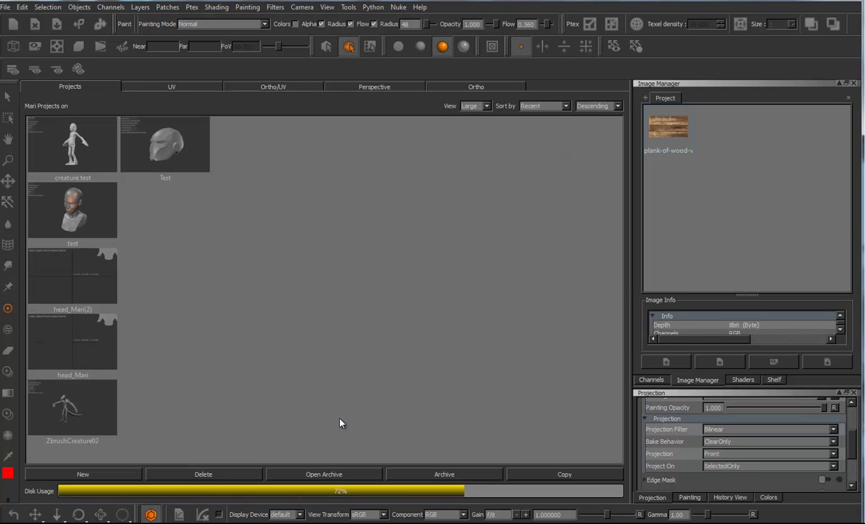
left_click(6, 7)
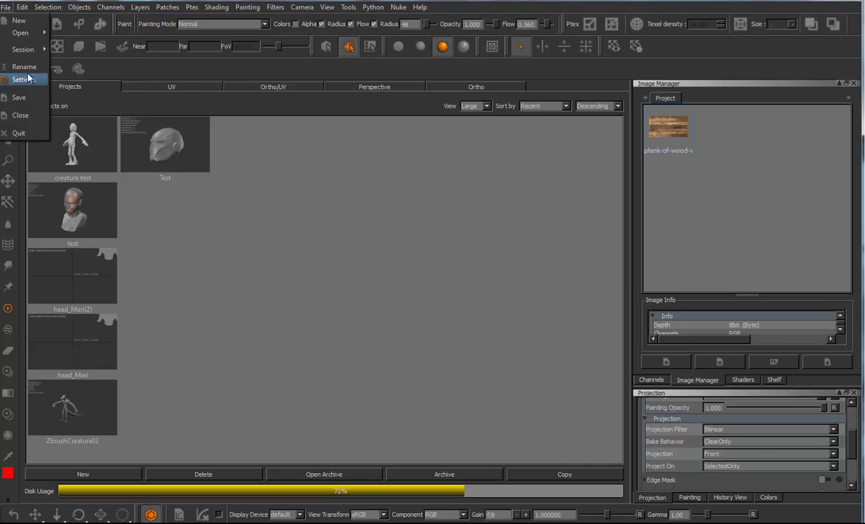
left_click(18, 97)
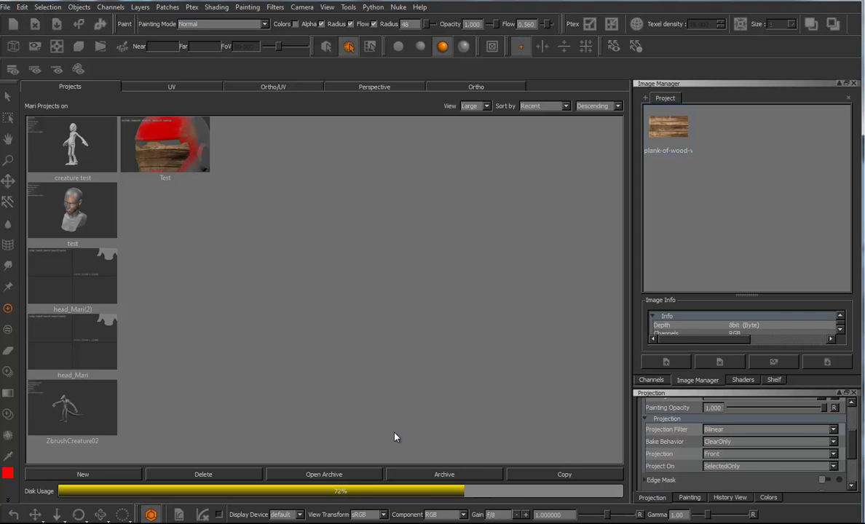
left_click(34, 25)
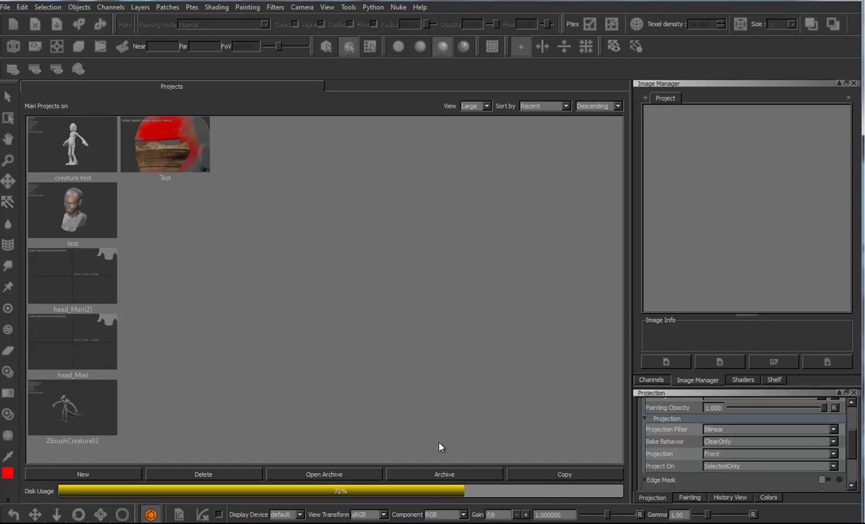
Step: Archive the Test project as Test.mra in the user folder
left_click(174, 152)
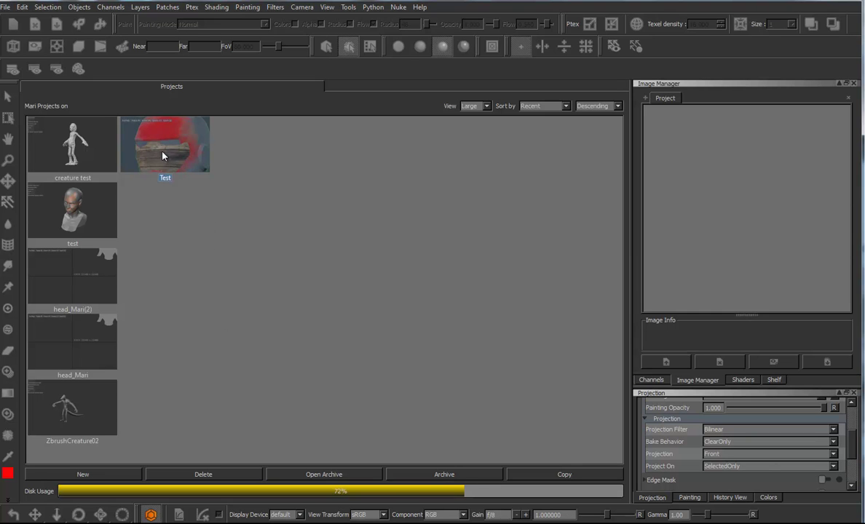
left_click(448, 475)
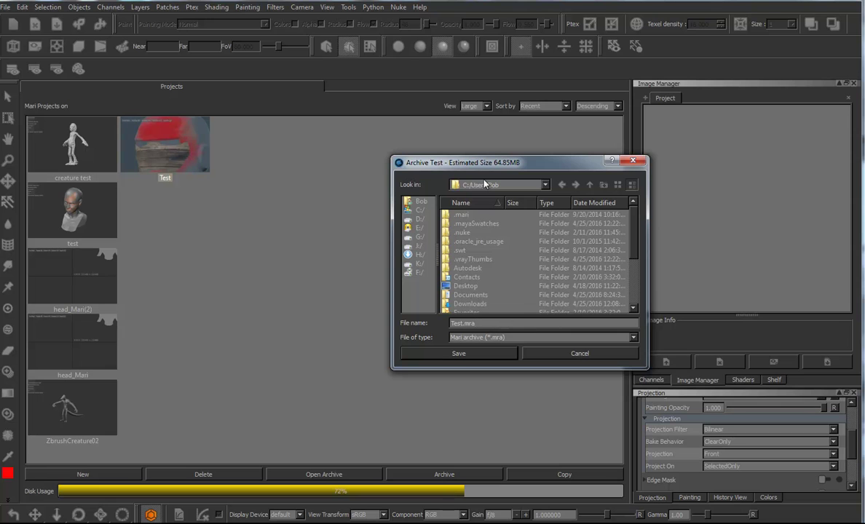
left_click(479, 357)
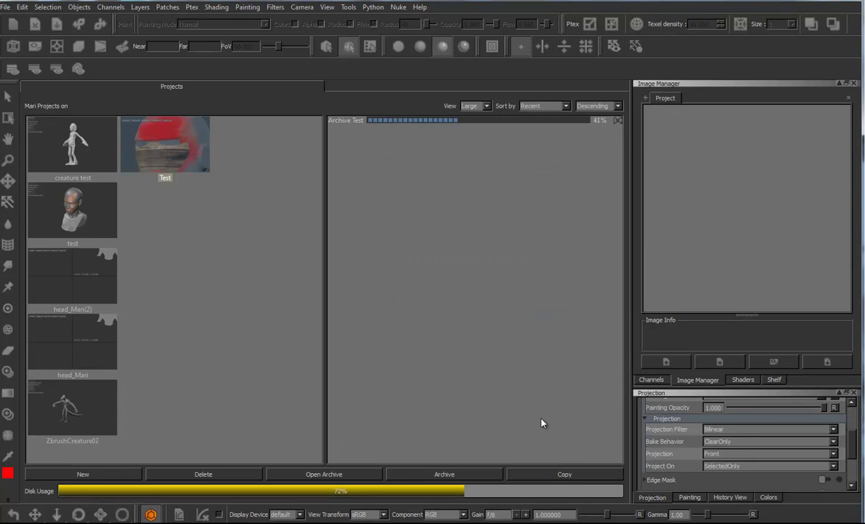
Step: Archive the Test project a second time as Test01.mra
double_click(176, 147)
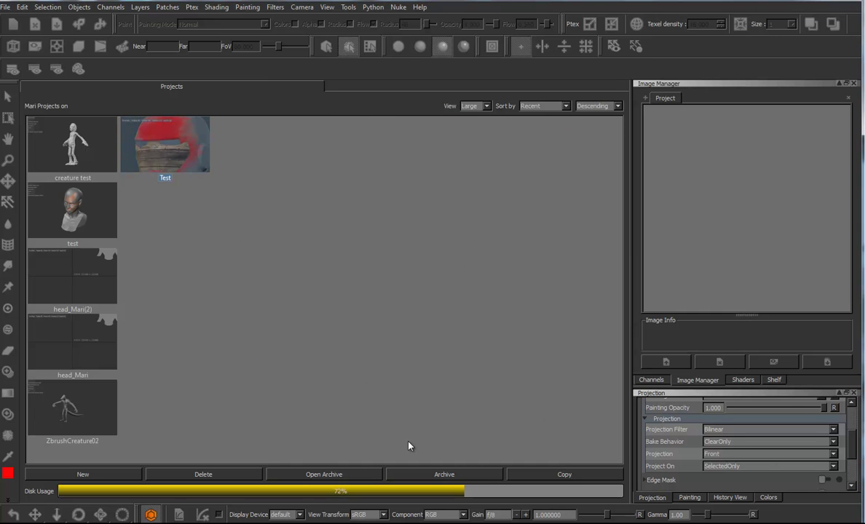
left_click(447, 474)
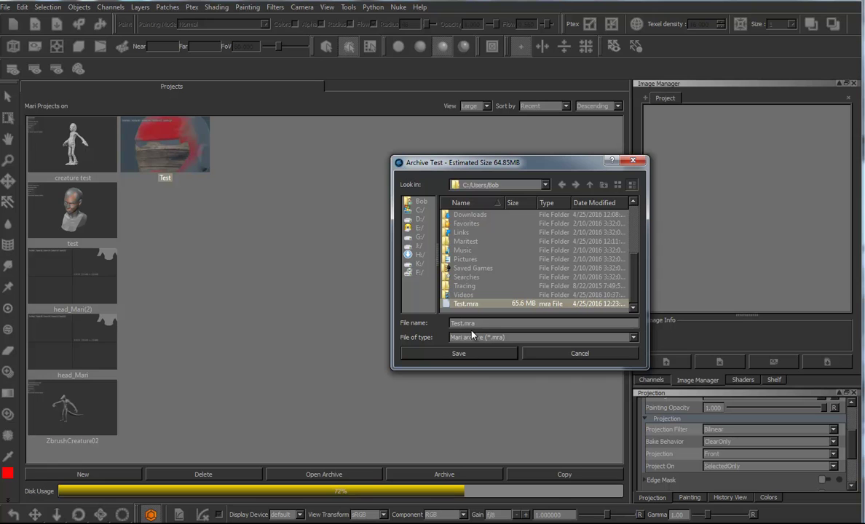
type("01")
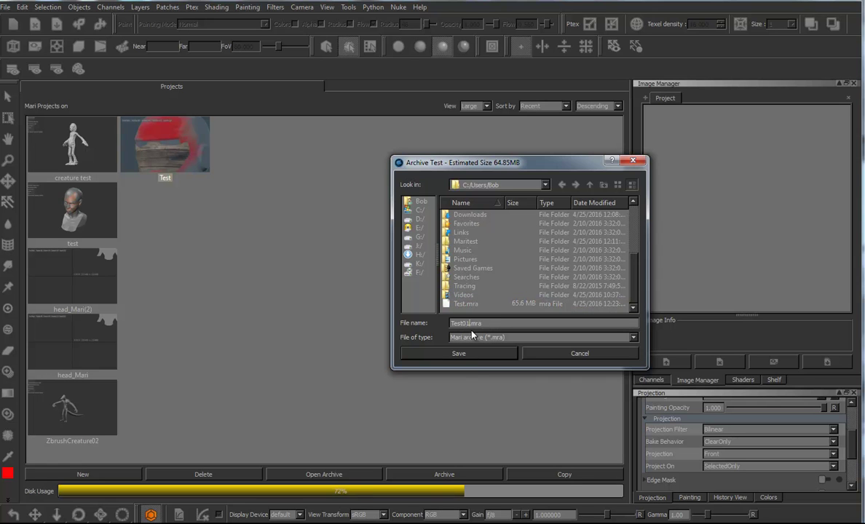
left_click(484, 356)
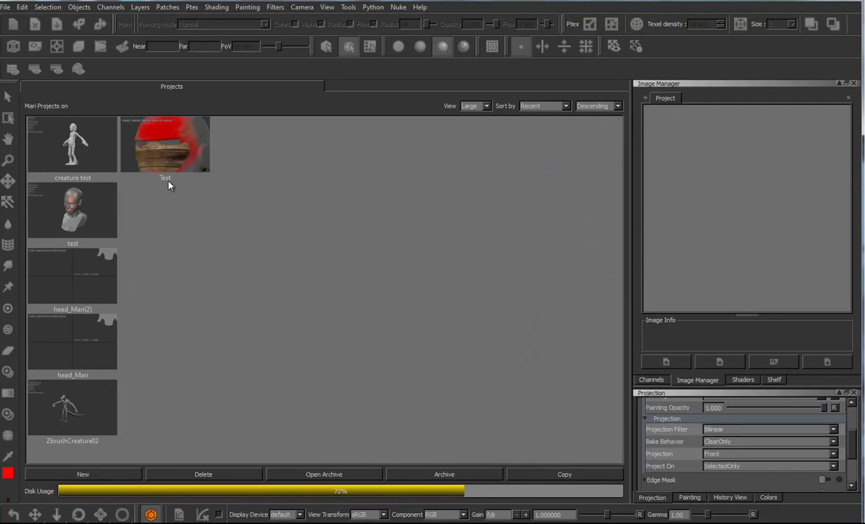
Step: Open the creature test project and show the model beside its full row of UV patches
double_click(82, 152)
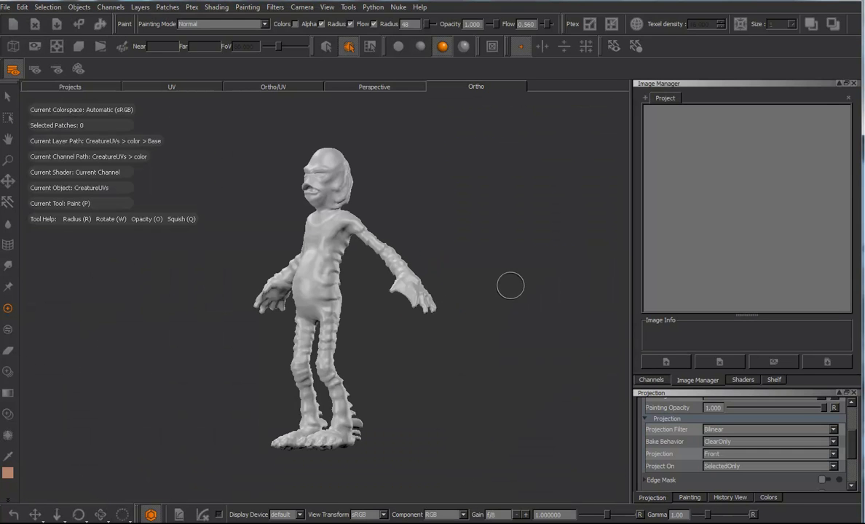
mouse_move(507, 284)
left_mouse_down("alt")
mouse_move(458, 298)
mouse_move(477, 299)
left_mouse_up("alt")
middle_click_drag(477, 299, 426, 305, "alt")
left_click(295, 89)
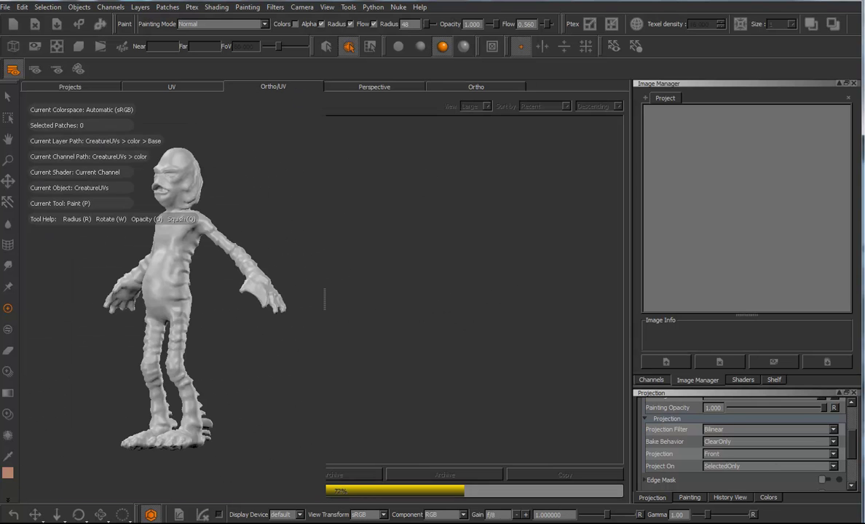
right_click_drag(516, 317, 324, 297, "alt")
middle_click_drag(466, 319, 418, 343, "alt")
right_click_drag(430, 328, 491, 327, "alt")
middle_click_drag(488, 324, 490, 265, "alt")
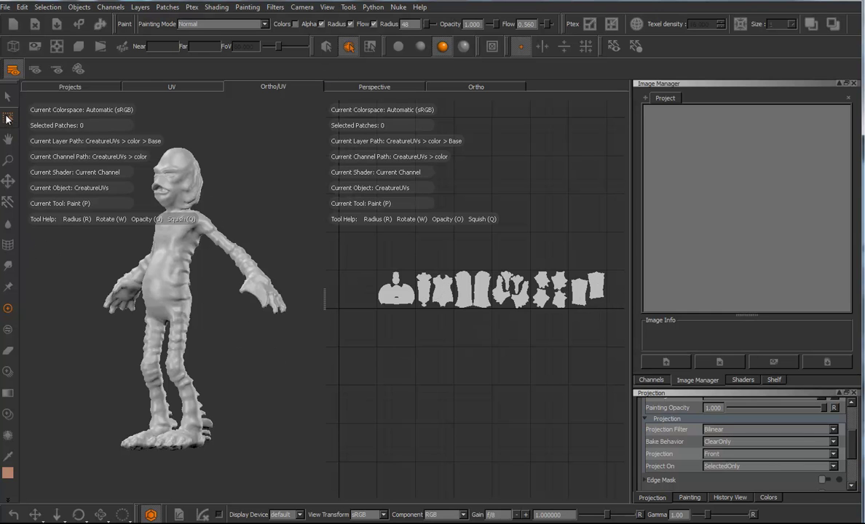
Step: Select the entire creature as an object and paint flesh tone over its torso, legs and one arm
left_click(8, 106)
left_click(166, 265)
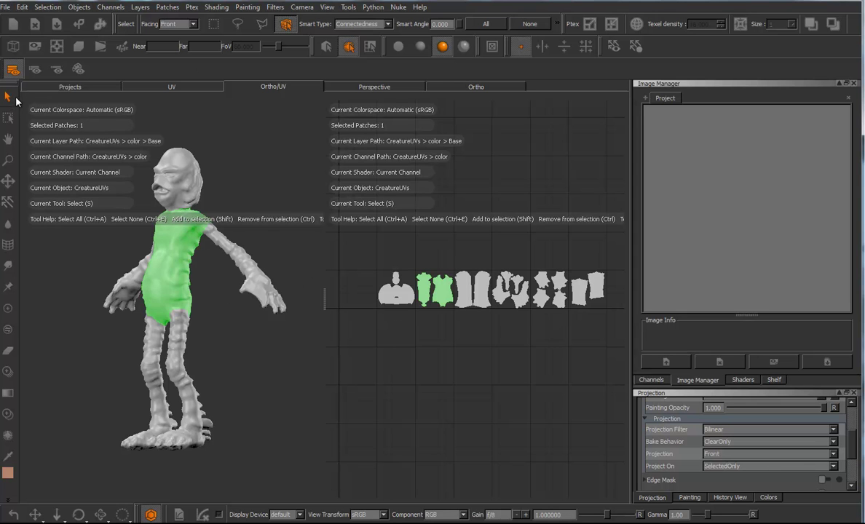
left_click(326, 46)
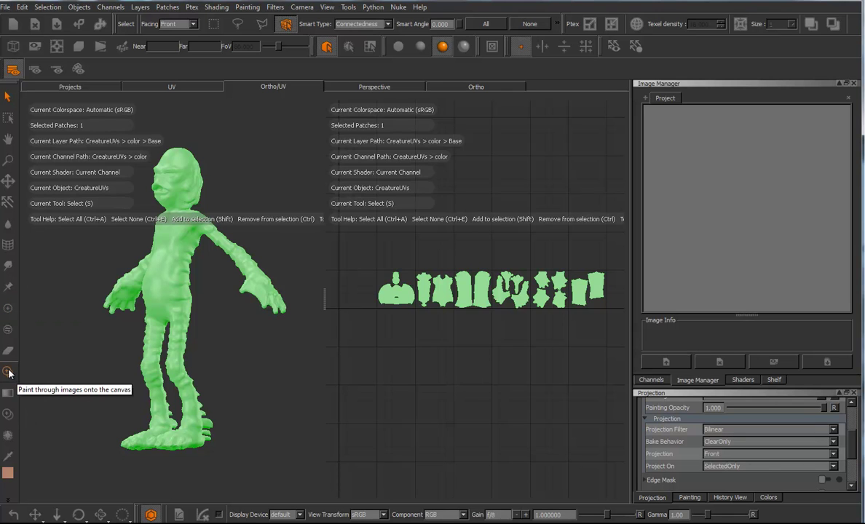
left_click(8, 309)
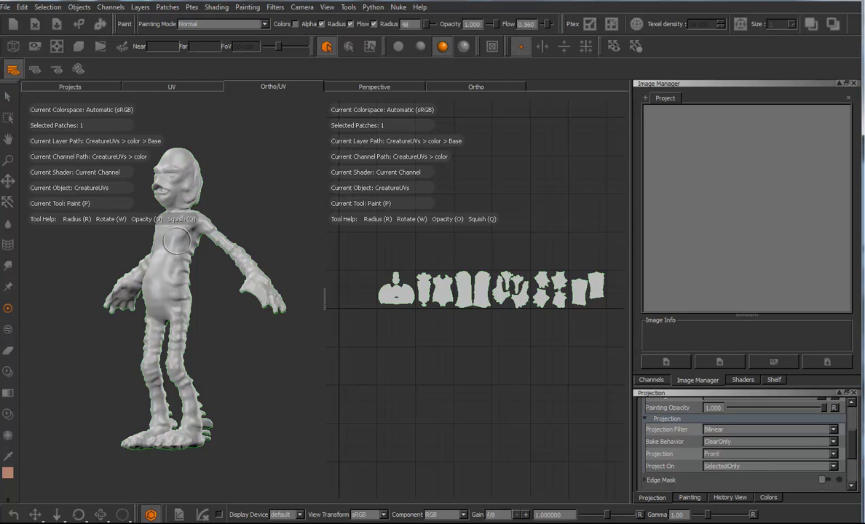
mouse_move(177, 239)
left_mouse_down()
mouse_move(151, 278)
mouse_move(170, 380)
mouse_move(142, 407)
mouse_move(231, 324)
left_mouse_up()
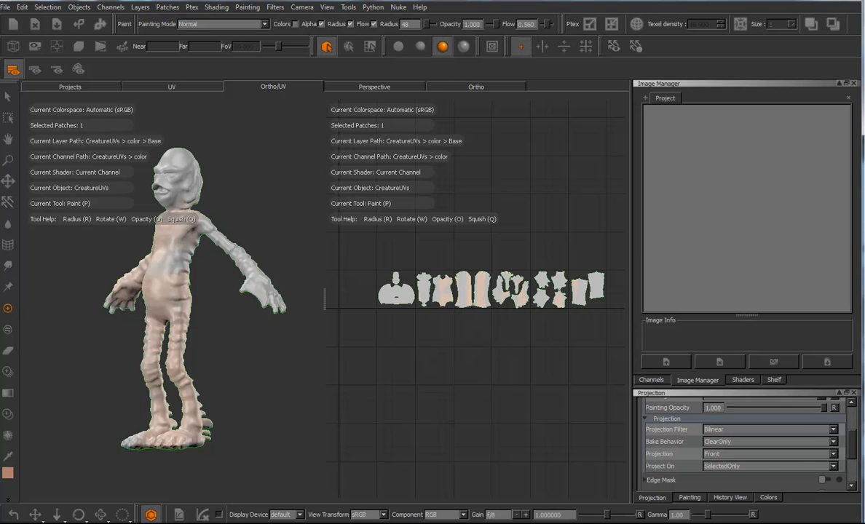
Step: Start the Python example Export for Maya, add the Base layer to the export list, and dismiss the dialog without exporting
left_click(374, 7)
mouse_move(394, 20)
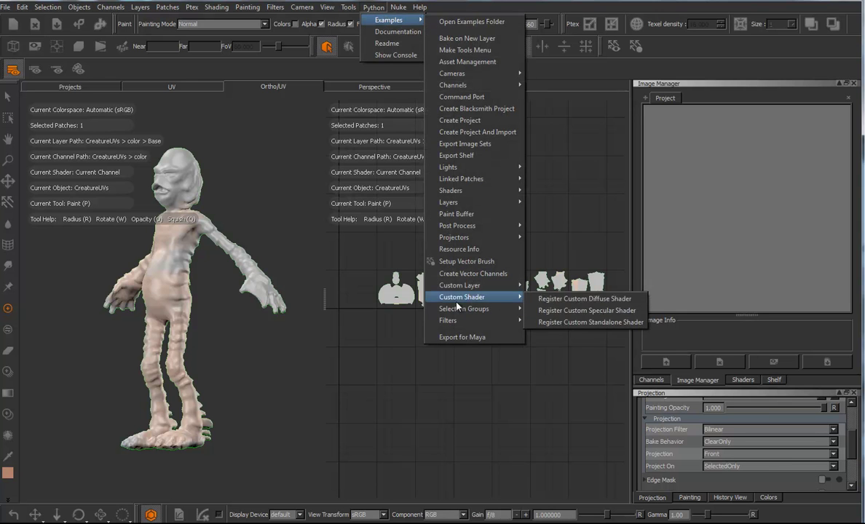
left_click(464, 340)
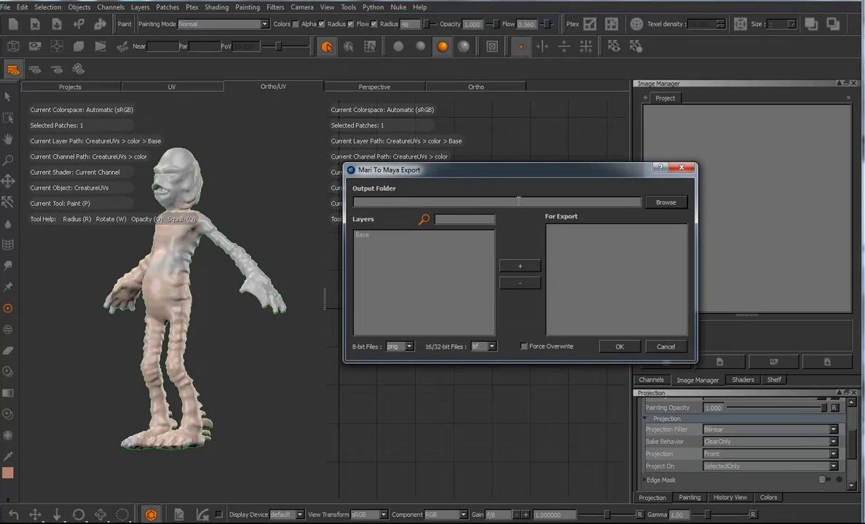
left_click_drag(463, 177, 266, 173)
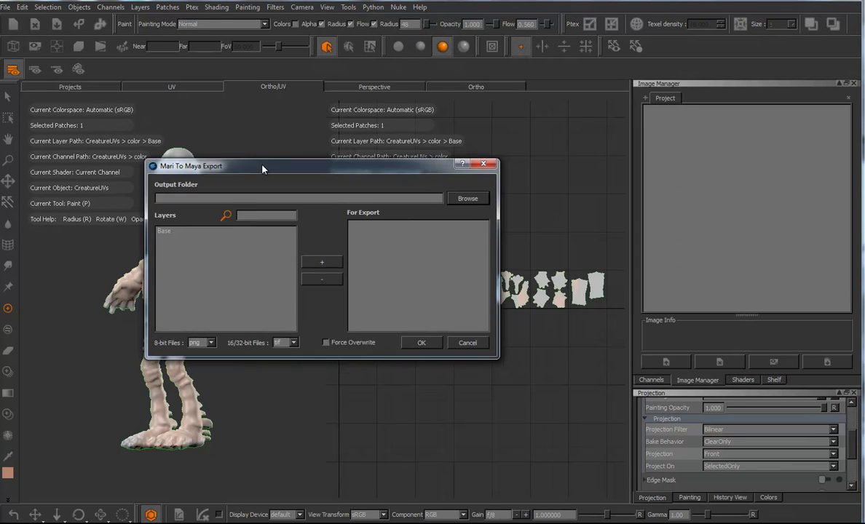
left_click(164, 232)
left_click(322, 263)
left_click(357, 226)
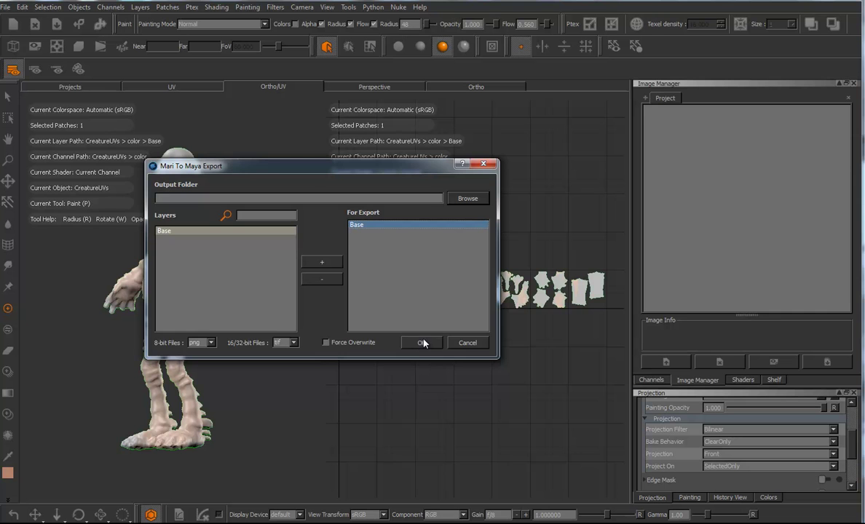
left_click(484, 165)
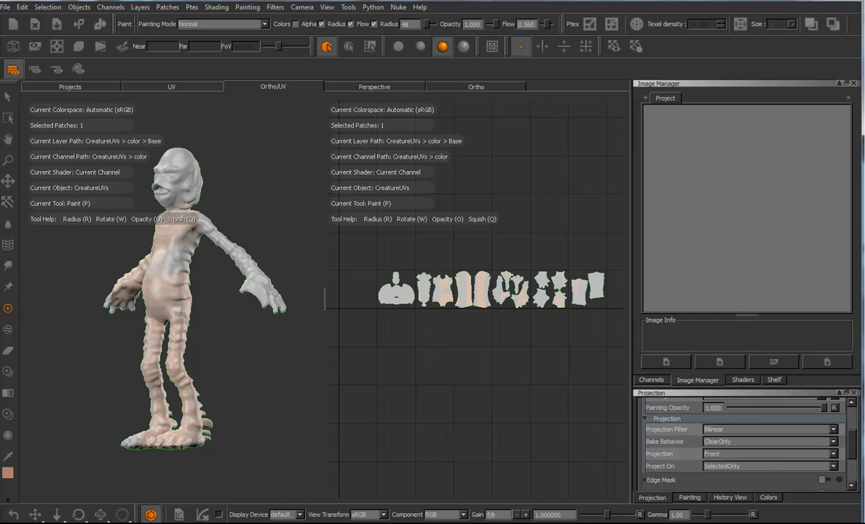
mouse_move(262, 353)
middle_mouse_down("alt")
mouse_move(255, 390)
mouse_move(187, 368)
middle_mouse_up("alt")
left_click_drag(225, 333, 198, 325, "alt")
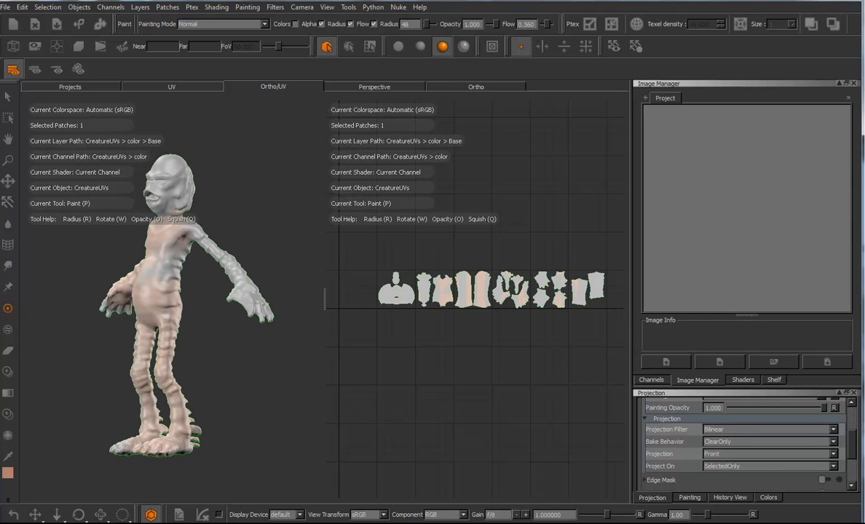